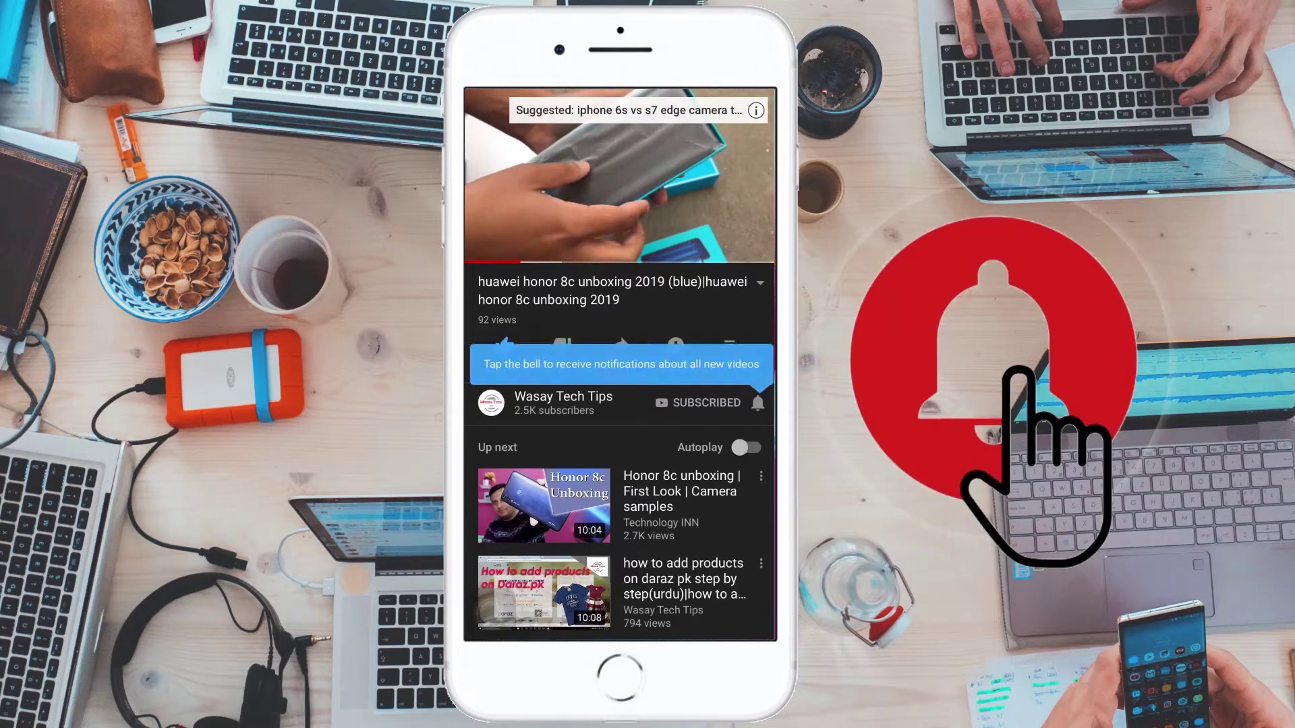
Step: Start the AdSense sign-up in Opera and paste wasaytechtips.com as the site URL
{"action": "left_click", "coordinate": [757, 403]}
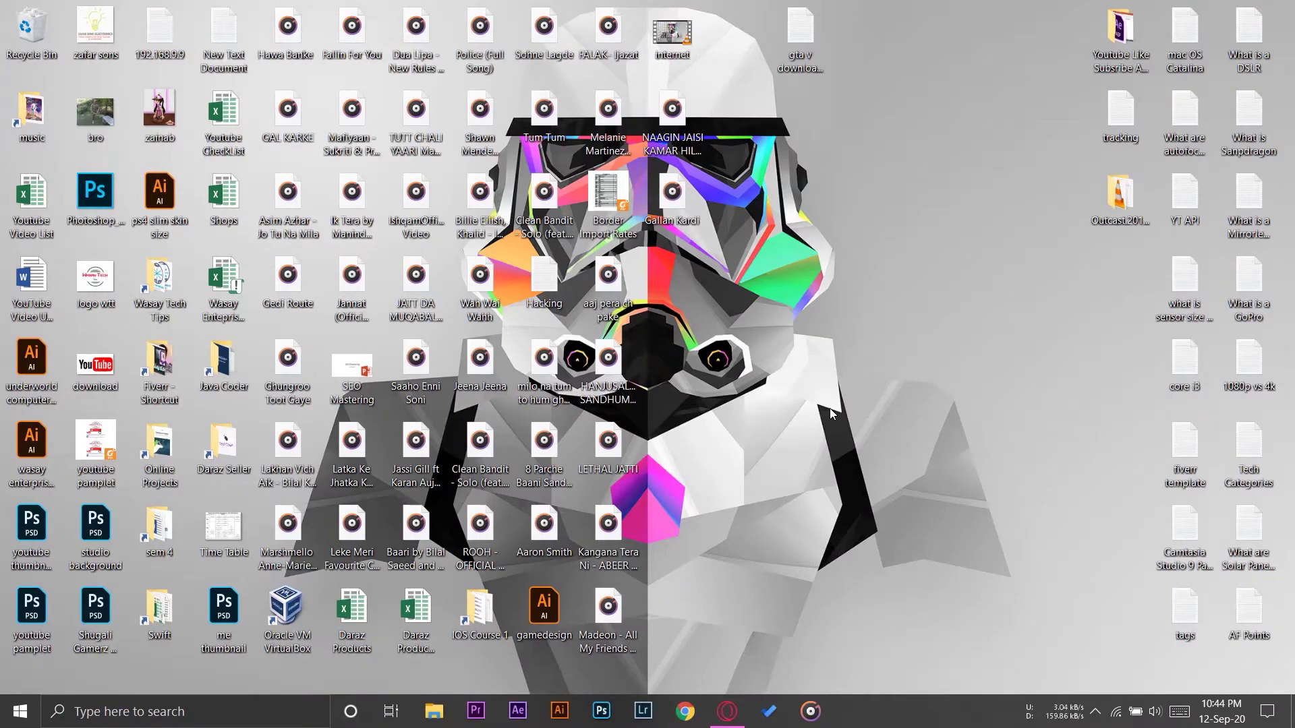
{"action": "left_click", "coordinate": [727, 711]}
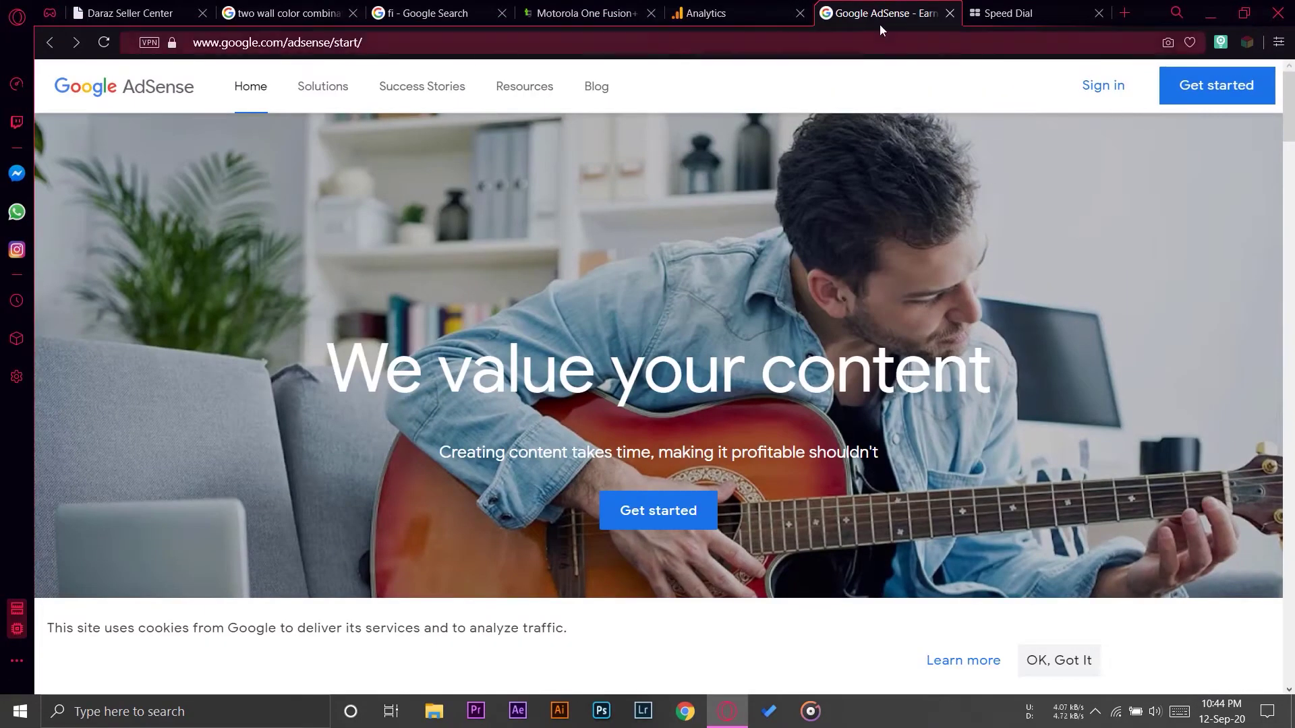
{"action": "left_click", "coordinate": [284, 51]}
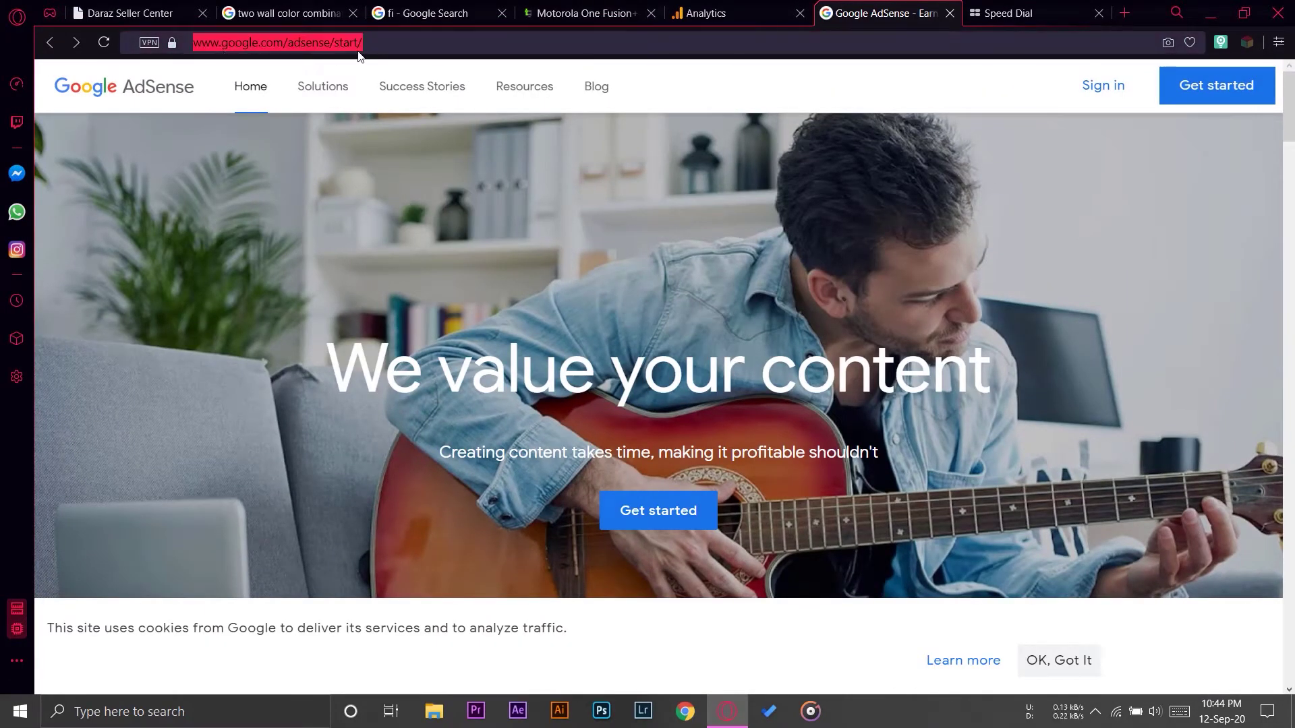
{"action": "left_click", "coordinate": [1198, 96]}
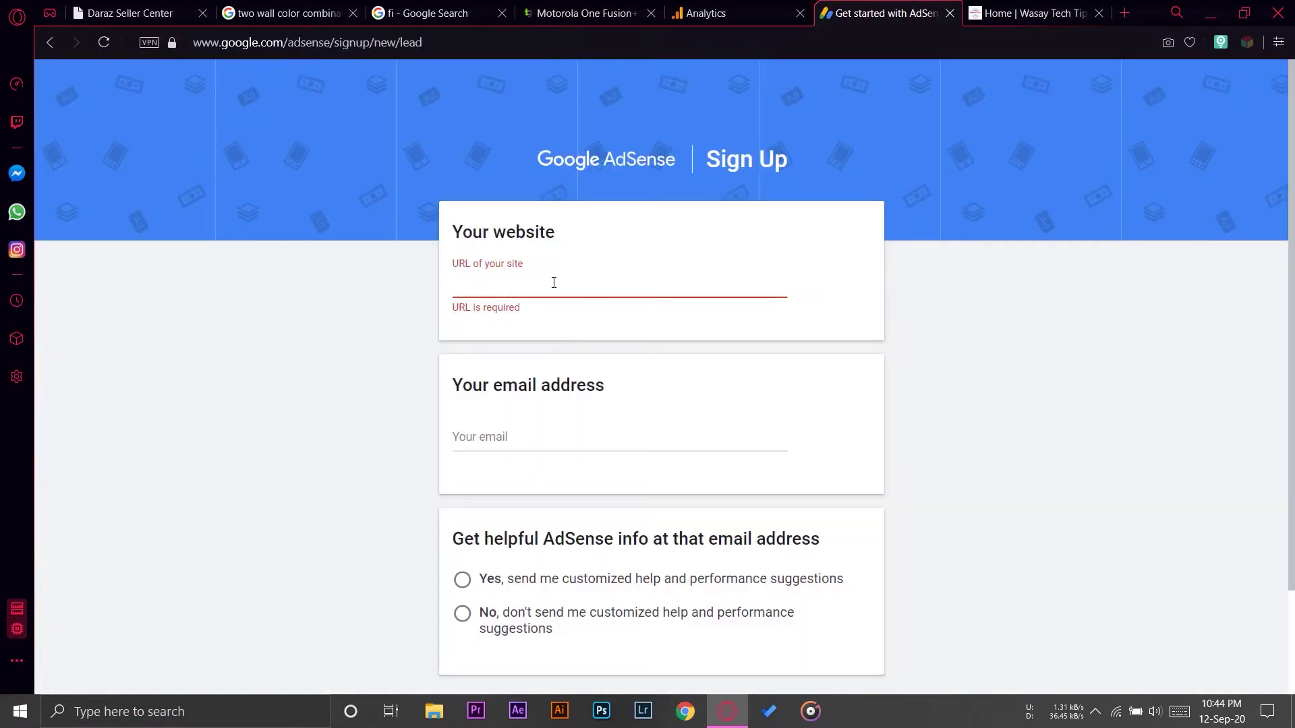
{"action": "right_click", "coordinate": [556, 286]}
{"action": "left_click", "coordinate": [602, 404]}
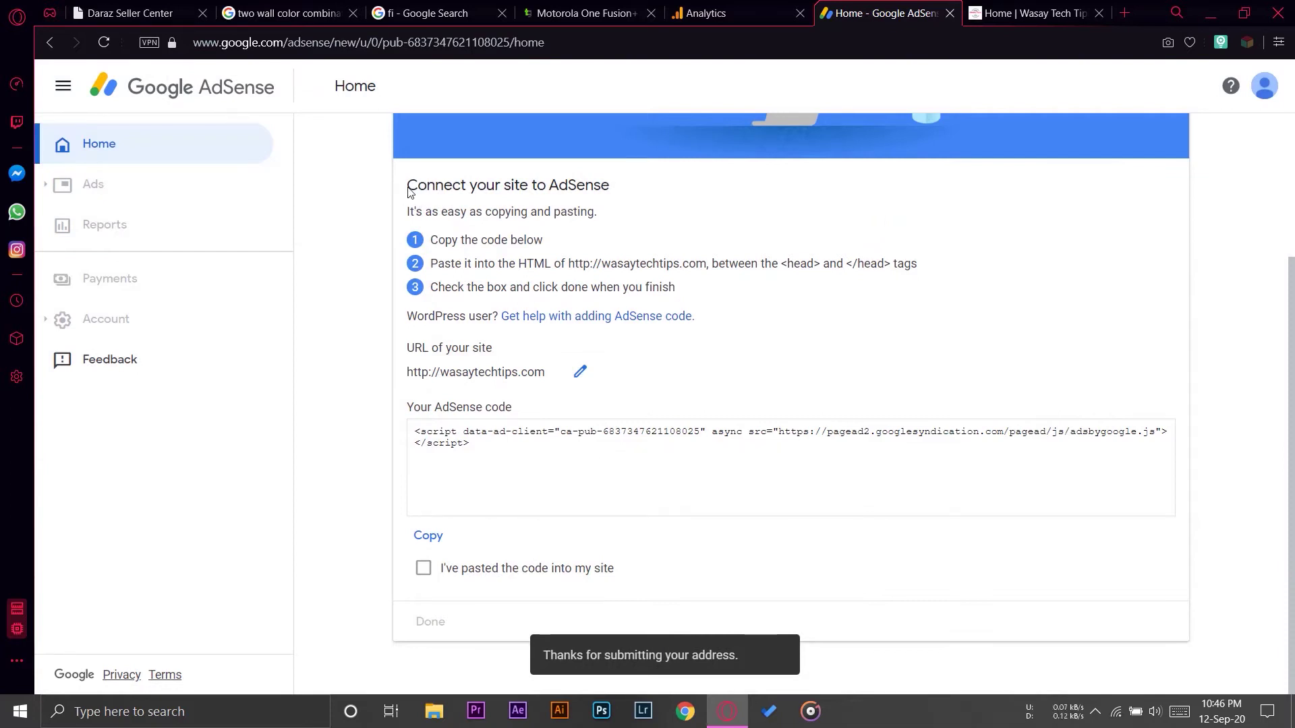
Step: Read through the AdSense setup instructions, code and site URL by highlighting them
{"action": "scroll", "coordinate": [775, 222], "scroll_direction": "up", "scroll_amount": 3}
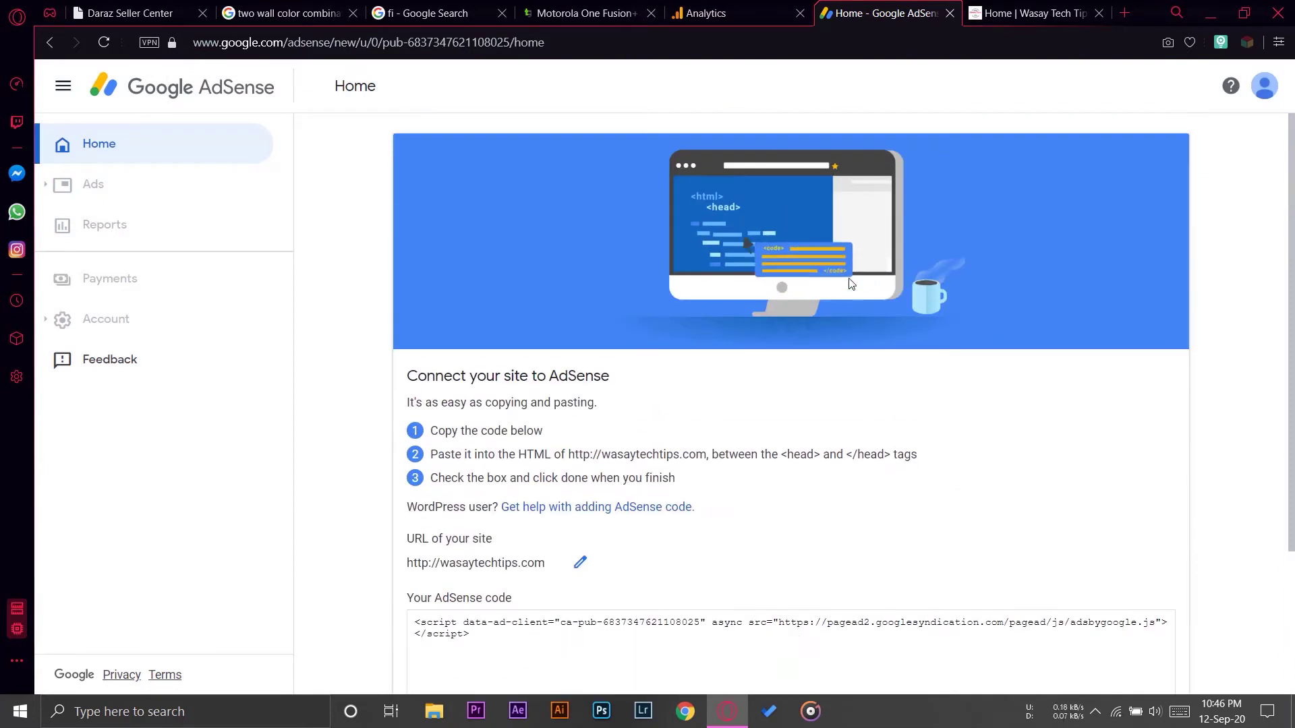
{"action": "scroll", "coordinate": [659, 297], "scroll_direction": "down", "scroll_amount": 3}
{"action": "left_click_drag", "start_coordinate": [430, 240], "coordinate": [544, 241]}
{"action": "left_click", "coordinate": [477, 264]}
{"action": "left_click_drag", "start_coordinate": [432, 263], "coordinate": [929, 273]}
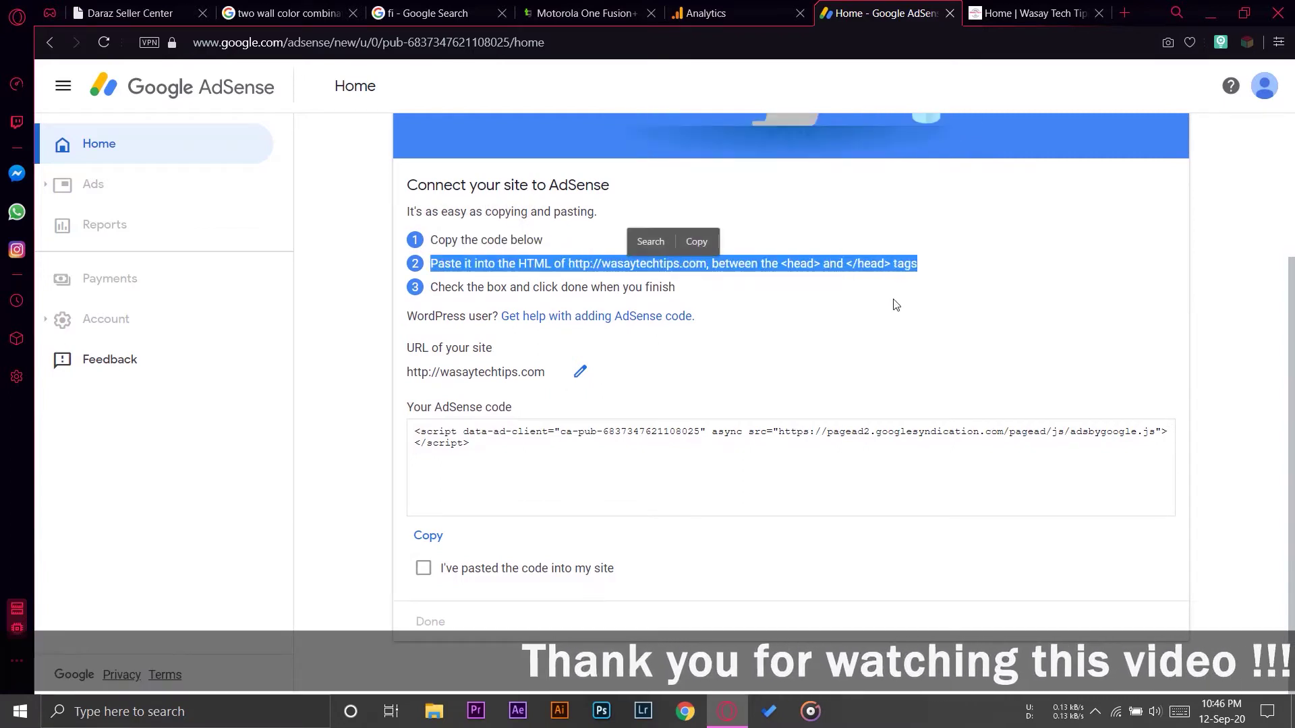
{"action": "left_click", "coordinate": [851, 295]}
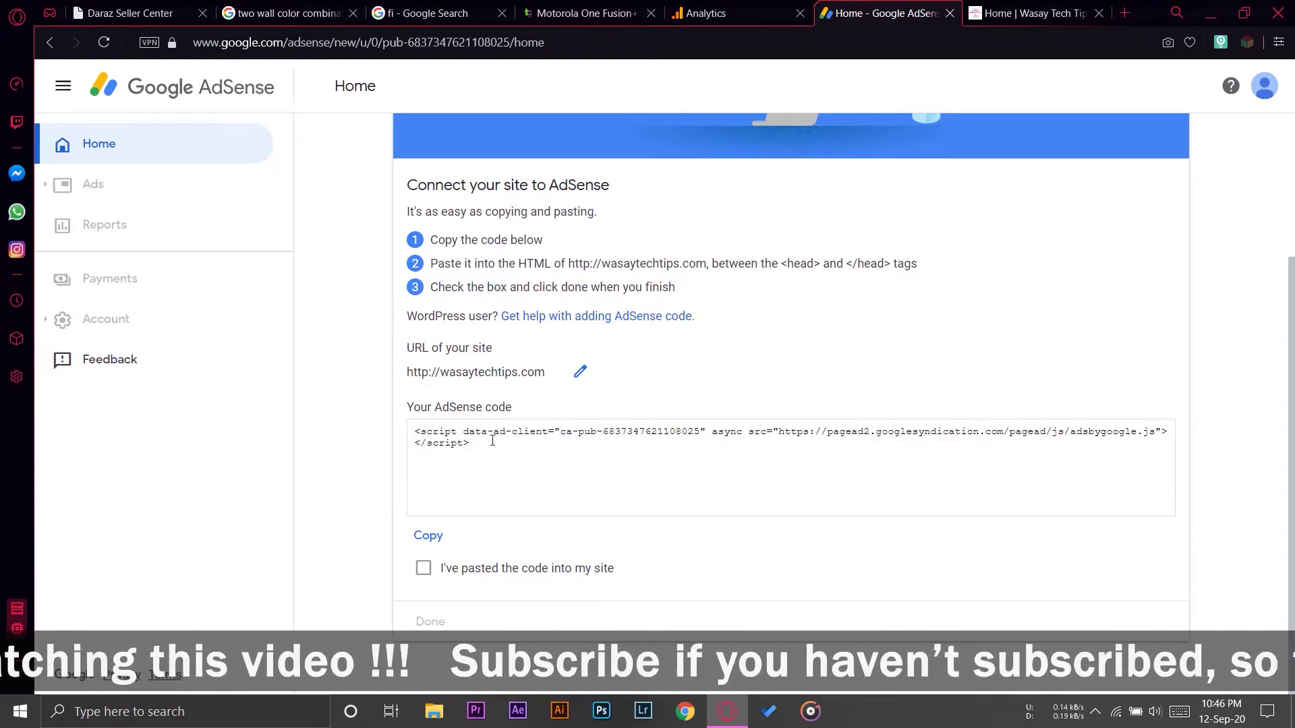
{"action": "left_click_drag", "start_coordinate": [492, 440], "coordinate": [441, 411]}
{"action": "left_click", "coordinate": [518, 460]}
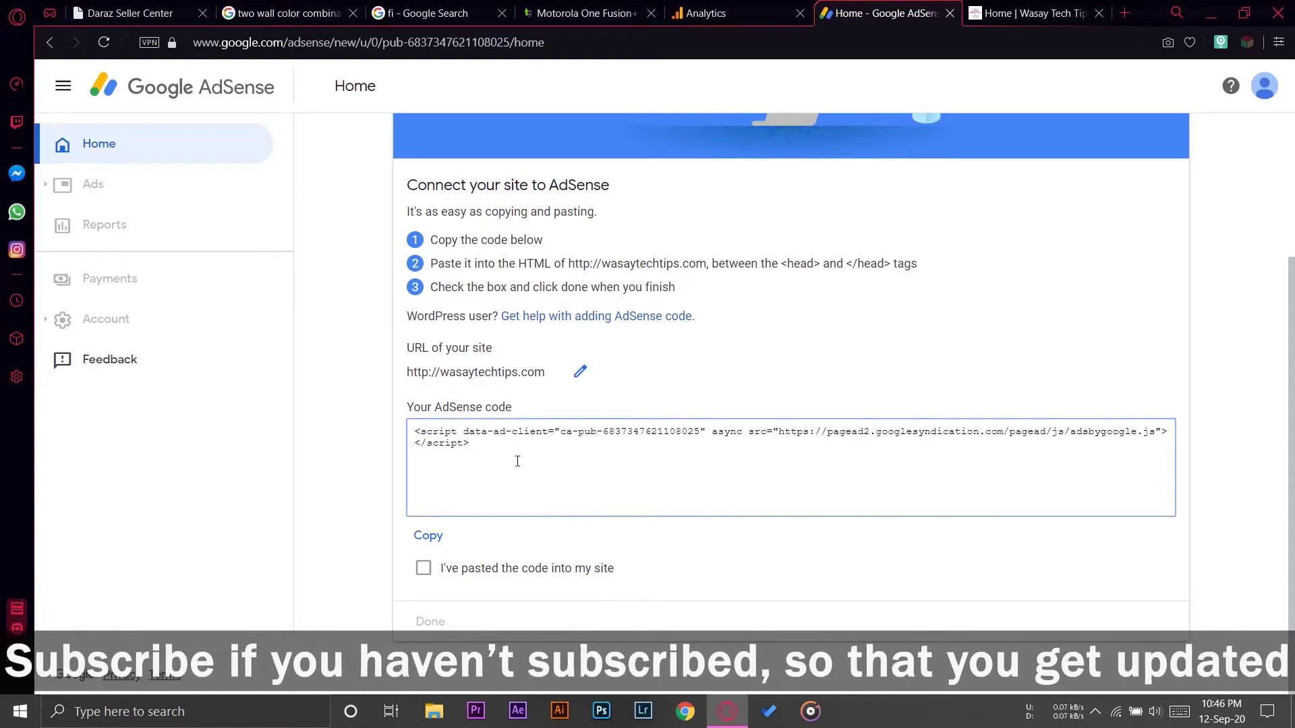
{"action": "left_click_drag", "start_coordinate": [409, 371], "coordinate": [545, 372]}
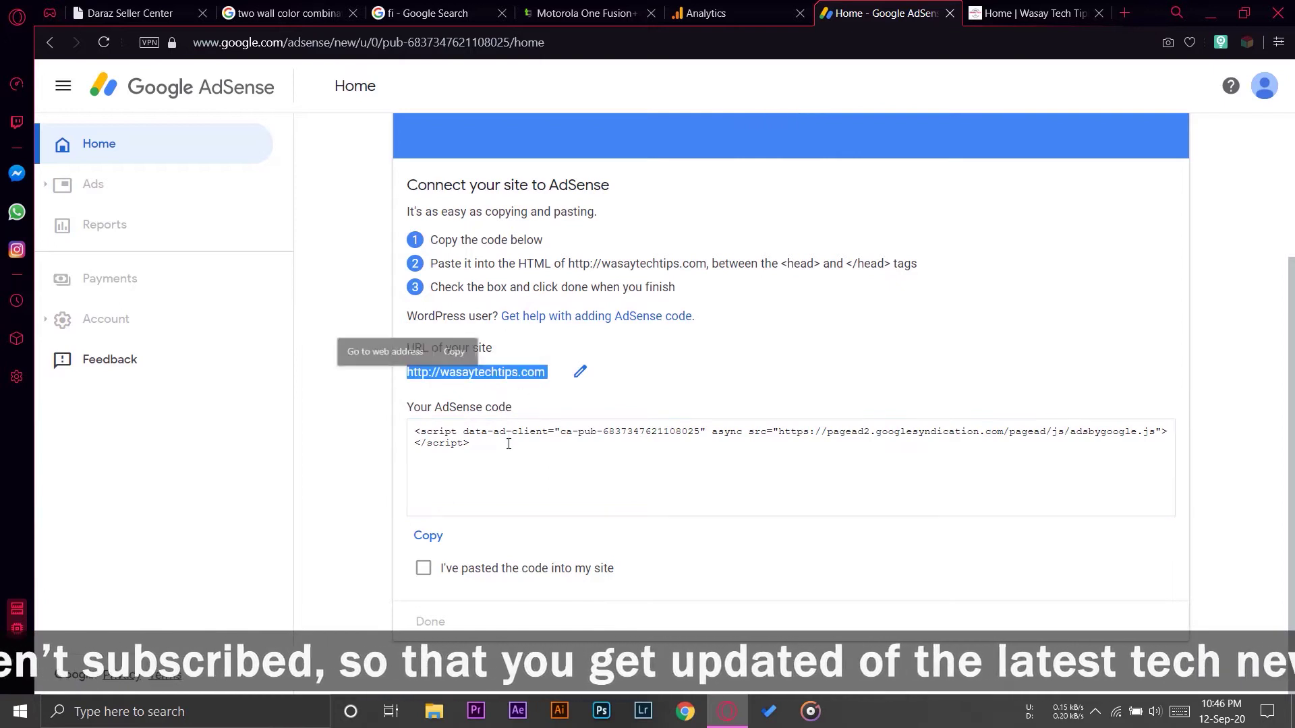
{"action": "left_click", "coordinate": [512, 453]}
Step: Copy the AdSense code and switch to the WordPress browser window
{"action": "left_click_drag", "start_coordinate": [499, 455], "coordinate": [411, 429]}
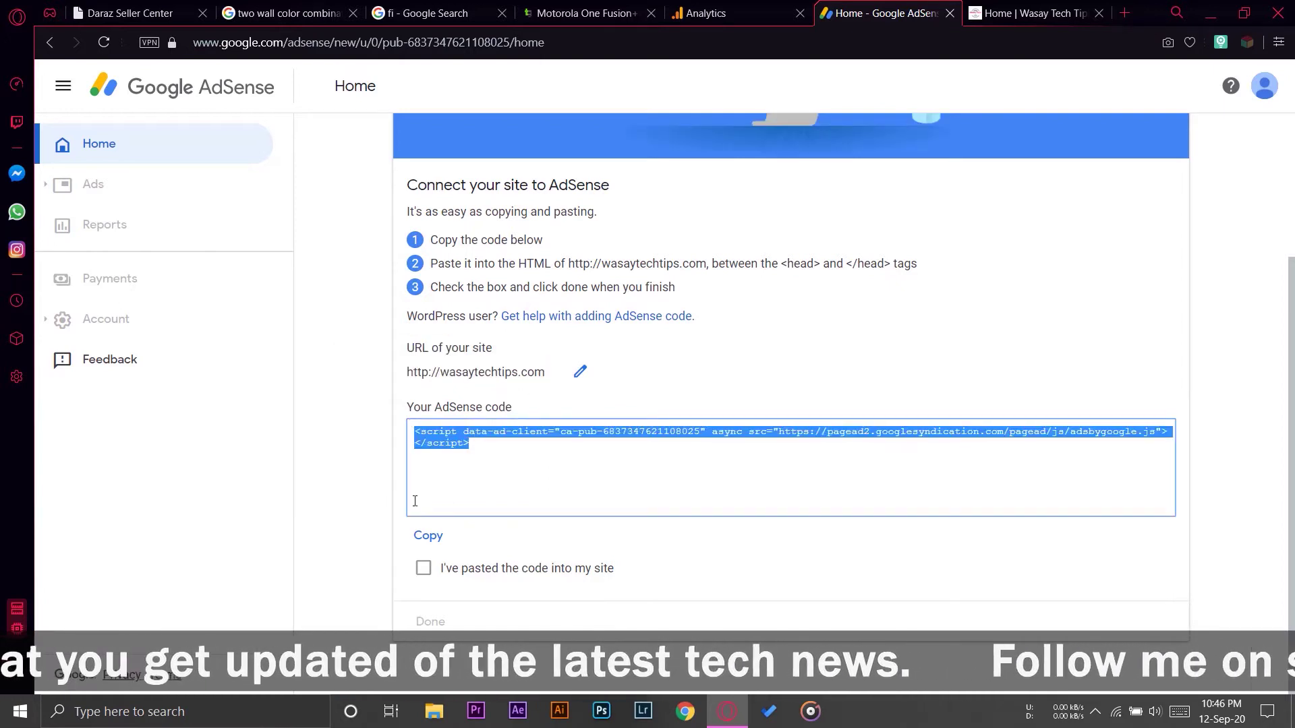
{"action": "left_click", "coordinate": [439, 541]}
{"action": "left_click", "coordinate": [429, 536]}
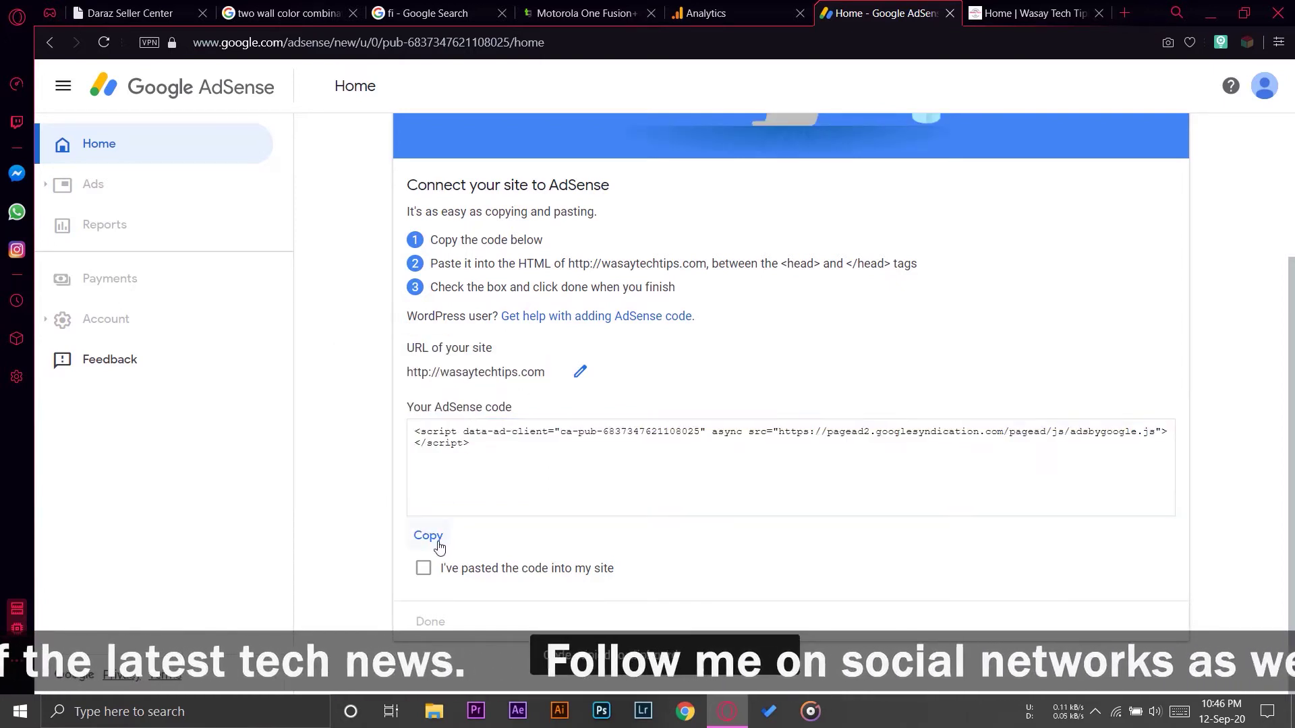
{"action": "key", "text": "alt+Tab"}
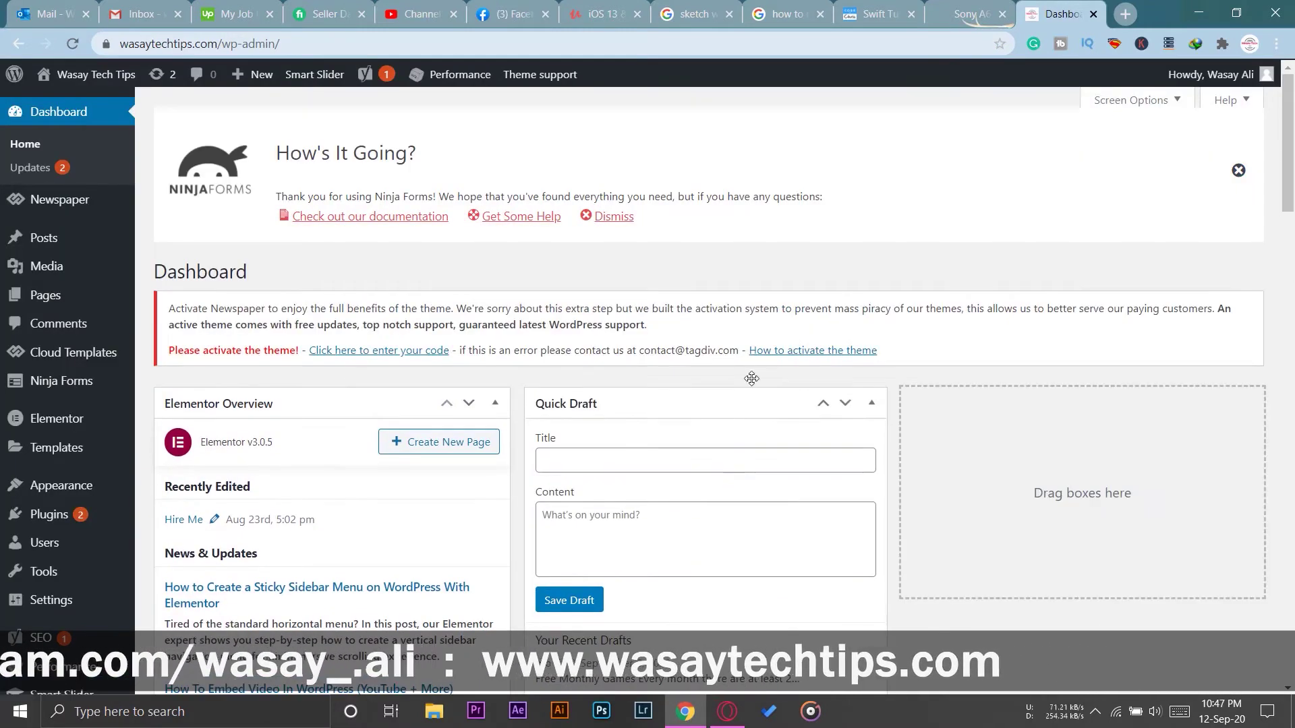
Step: Open Appearance > Theme Editor and load the Newspaper theme's header.php
{"action": "mouse_move", "coordinate": [77, 202]}
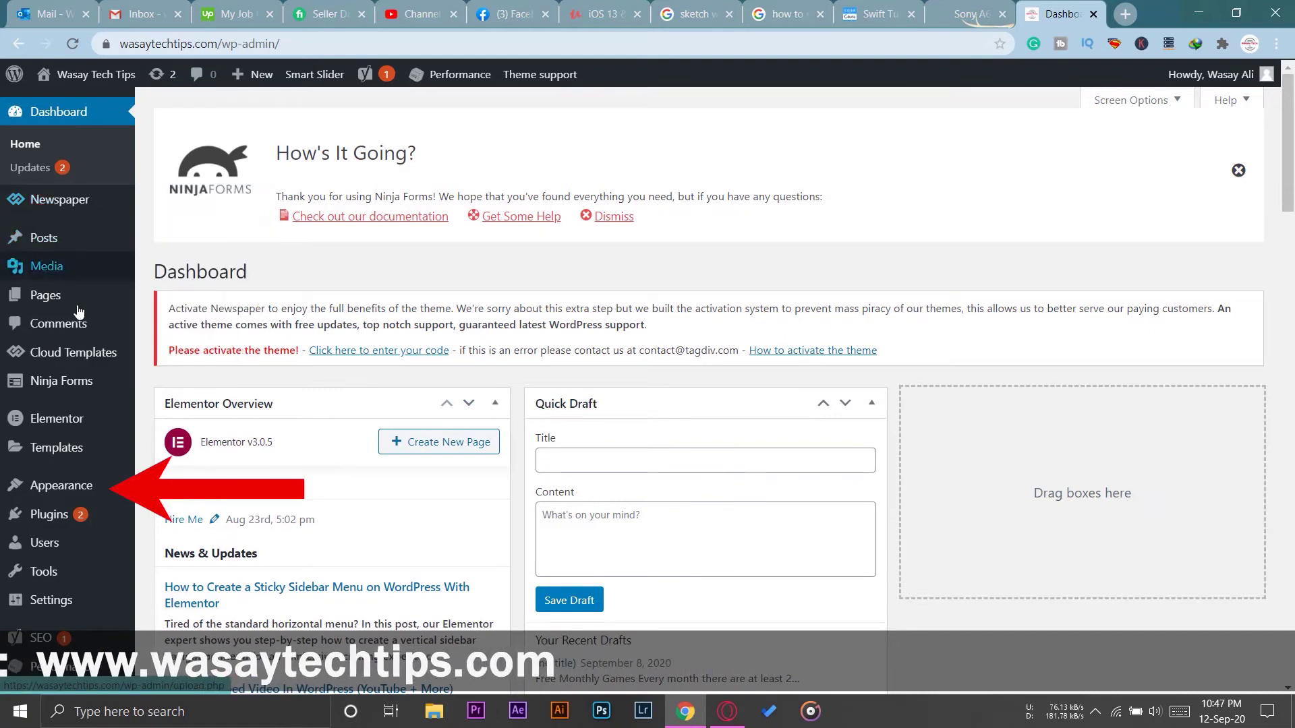
{"action": "mouse_move", "coordinate": [87, 489]}
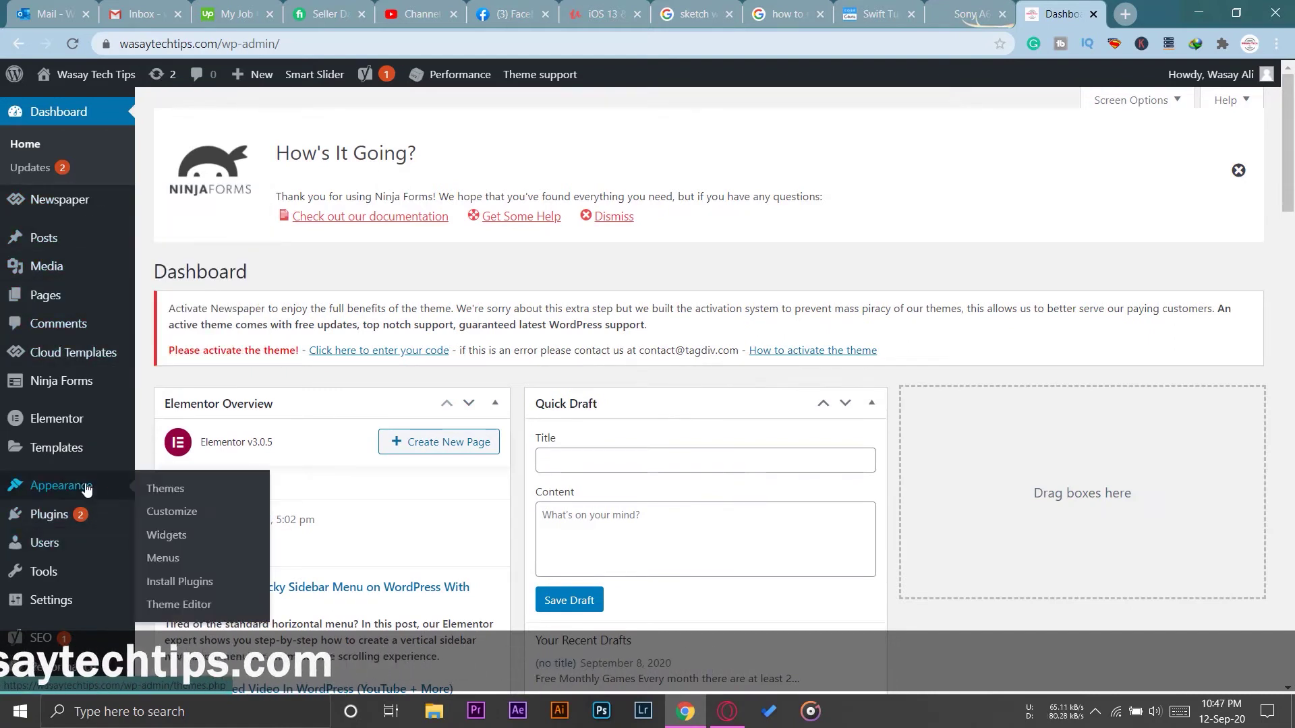
{"action": "left_click", "coordinate": [179, 605]}
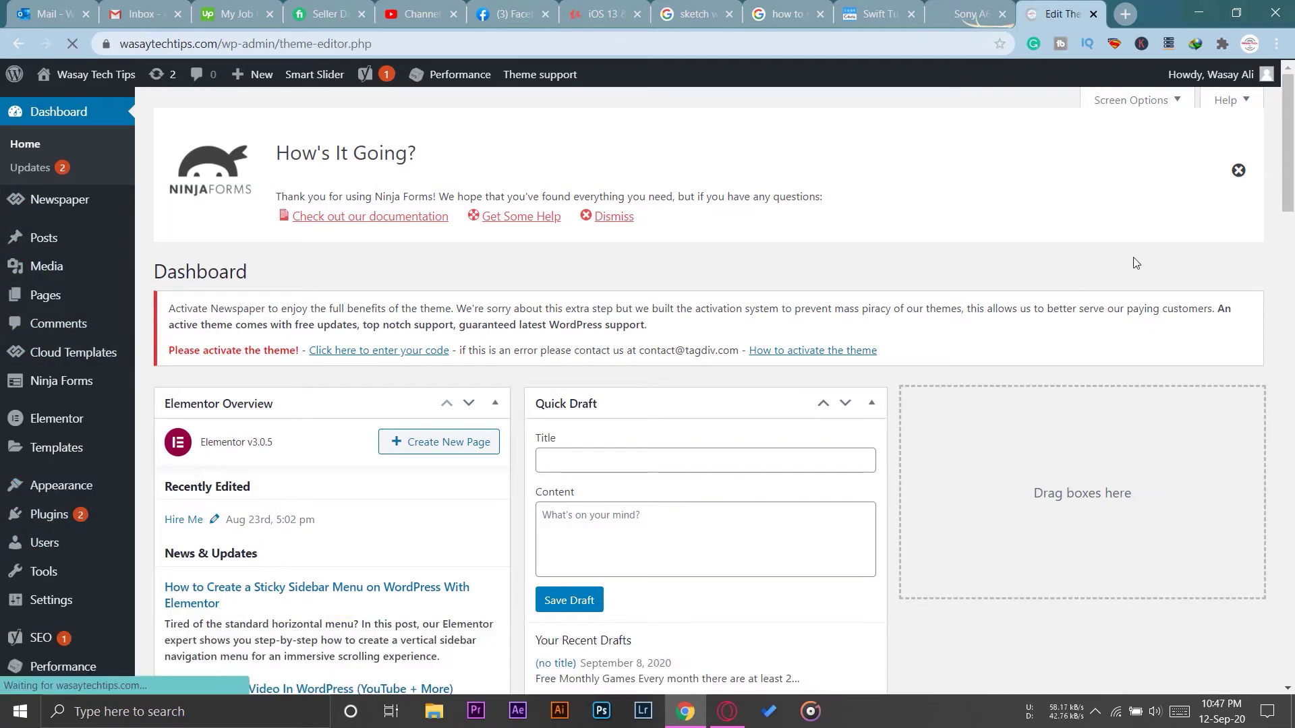
{"action": "scroll", "coordinate": [1029, 284], "scroll_direction": "down", "scroll_amount": 6}
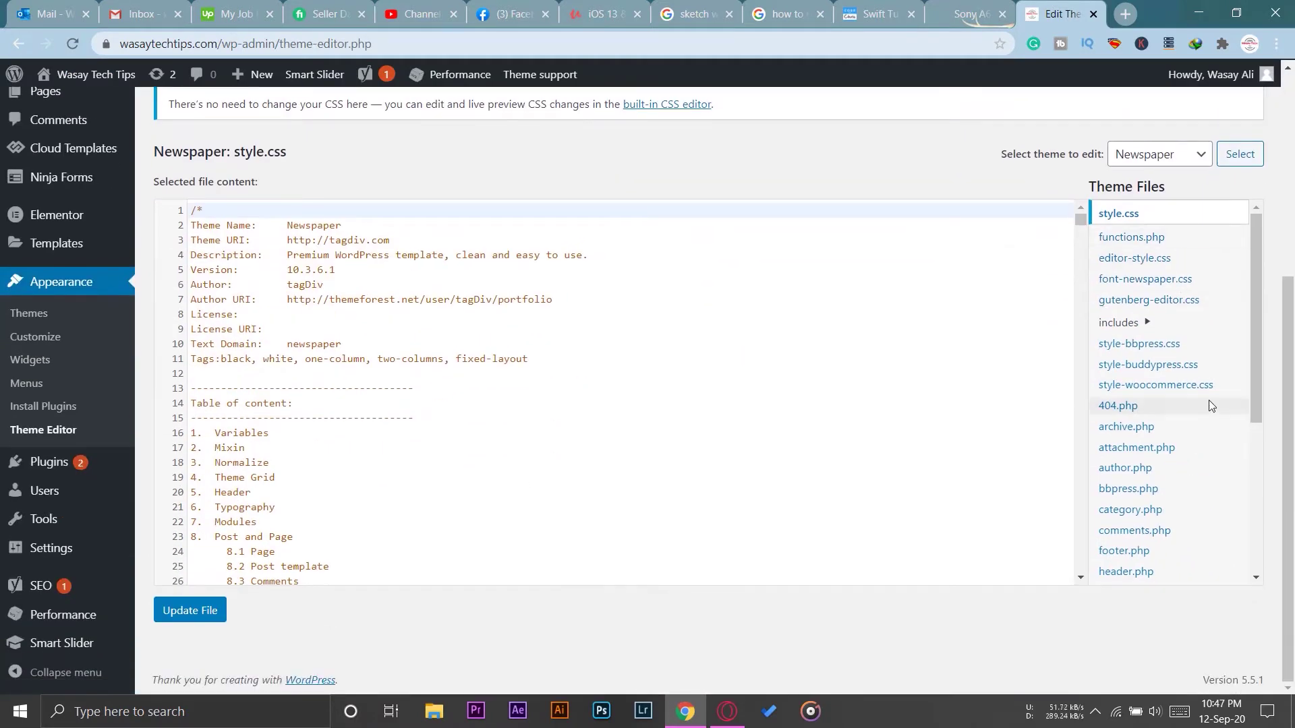
{"action": "left_click_drag", "start_coordinate": [1257, 358], "coordinate": [1254, 463]}
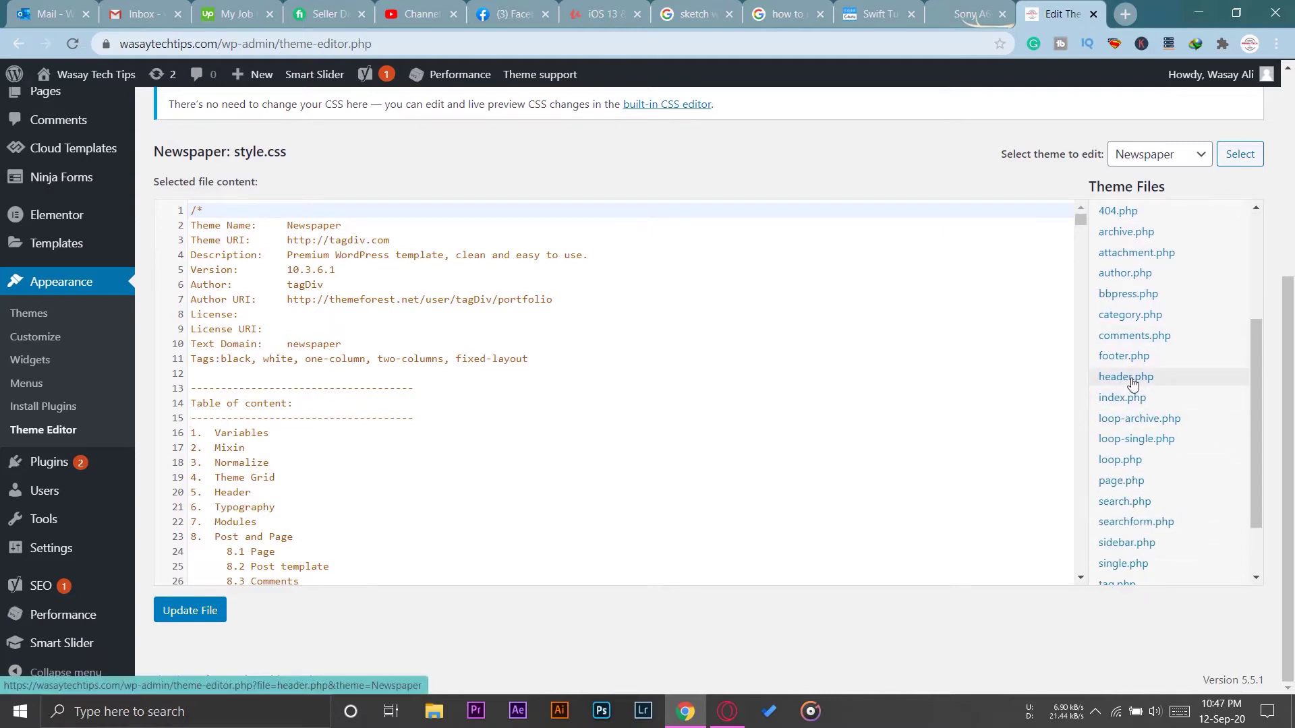
{"action": "left_click", "coordinate": [1132, 384]}
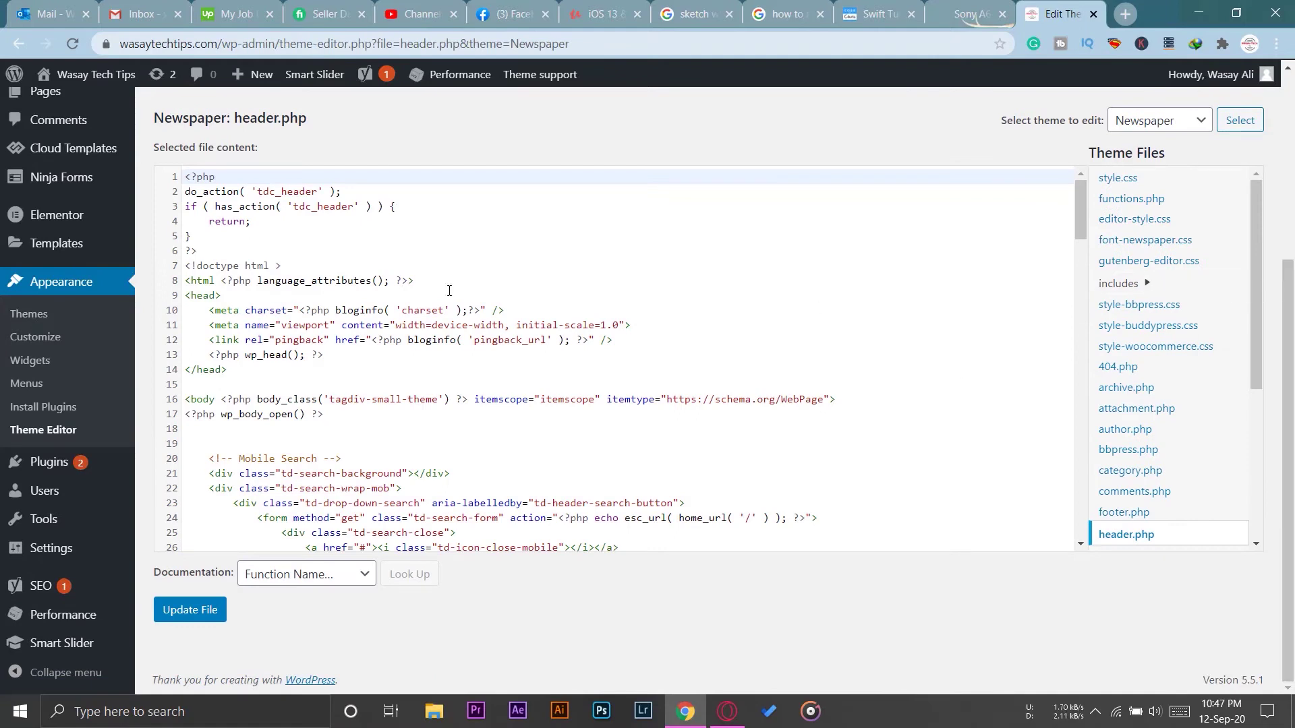
{"action": "left_click", "coordinate": [411, 257]}
{"action": "scroll", "coordinate": [465, 263], "scroll_direction": "up", "scroll_amount": 2}
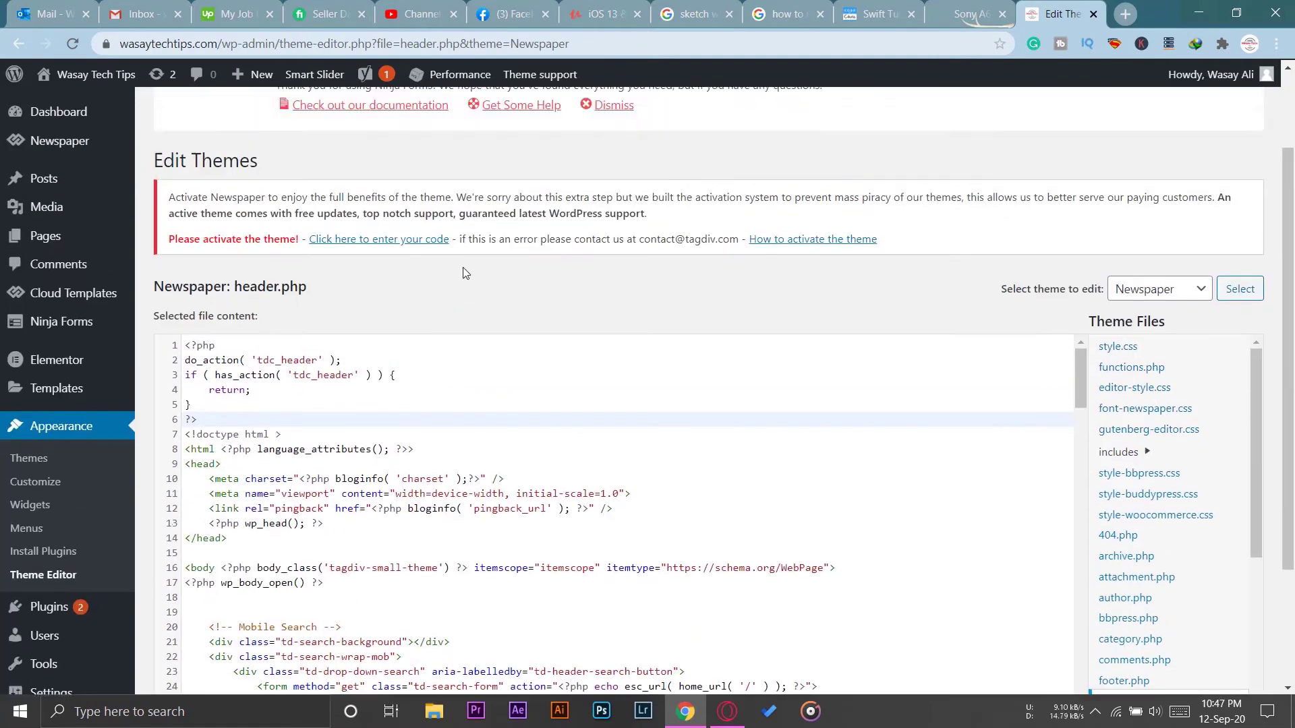
{"action": "scroll", "coordinate": [538, 312], "scroll_direction": "down", "scroll_amount": 2}
{"action": "scroll", "coordinate": [660, 332], "scroll_direction": "down", "scroll_amount": 1}
{"action": "scroll", "coordinate": [660, 332], "scroll_direction": "up", "scroll_amount": 2}
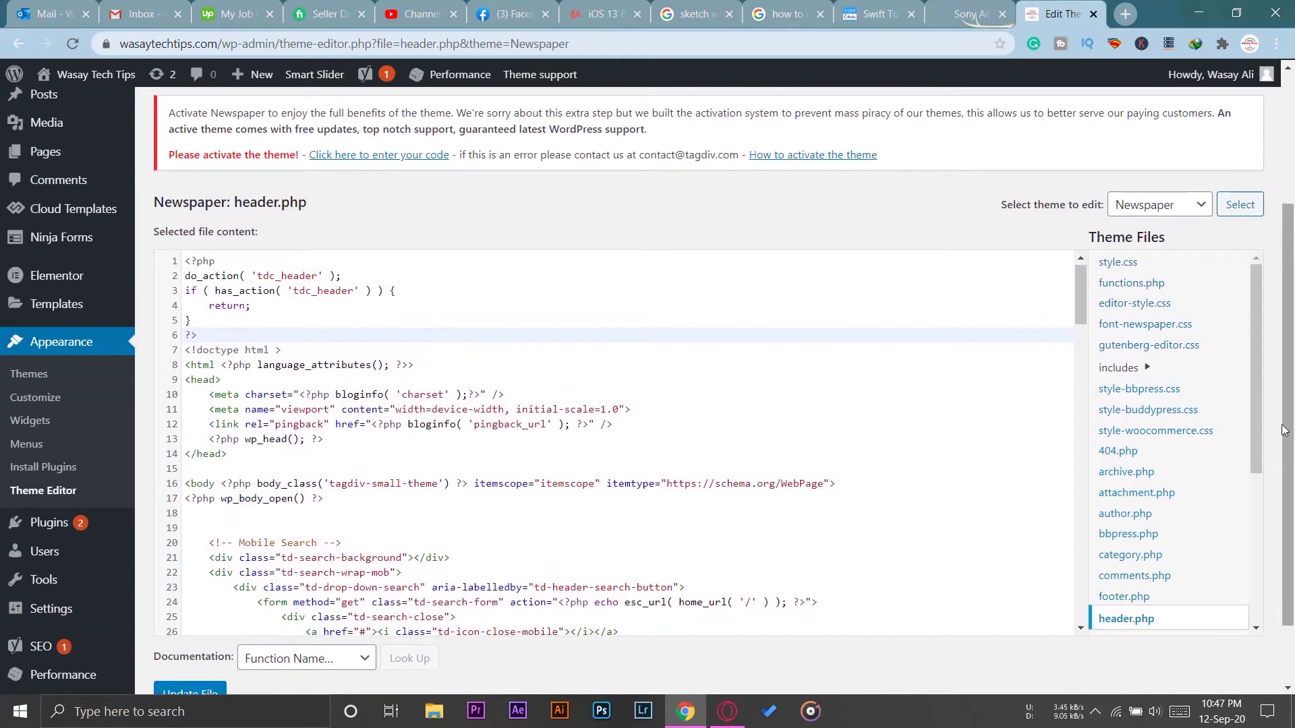
{"action": "left_click_drag", "start_coordinate": [1255, 403], "coordinate": [1248, 461]}
{"action": "scroll", "coordinate": [897, 373], "scroll_direction": "down", "scroll_amount": 2}
{"action": "scroll", "coordinate": [897, 373], "scroll_direction": "down", "scroll_amount": 20}
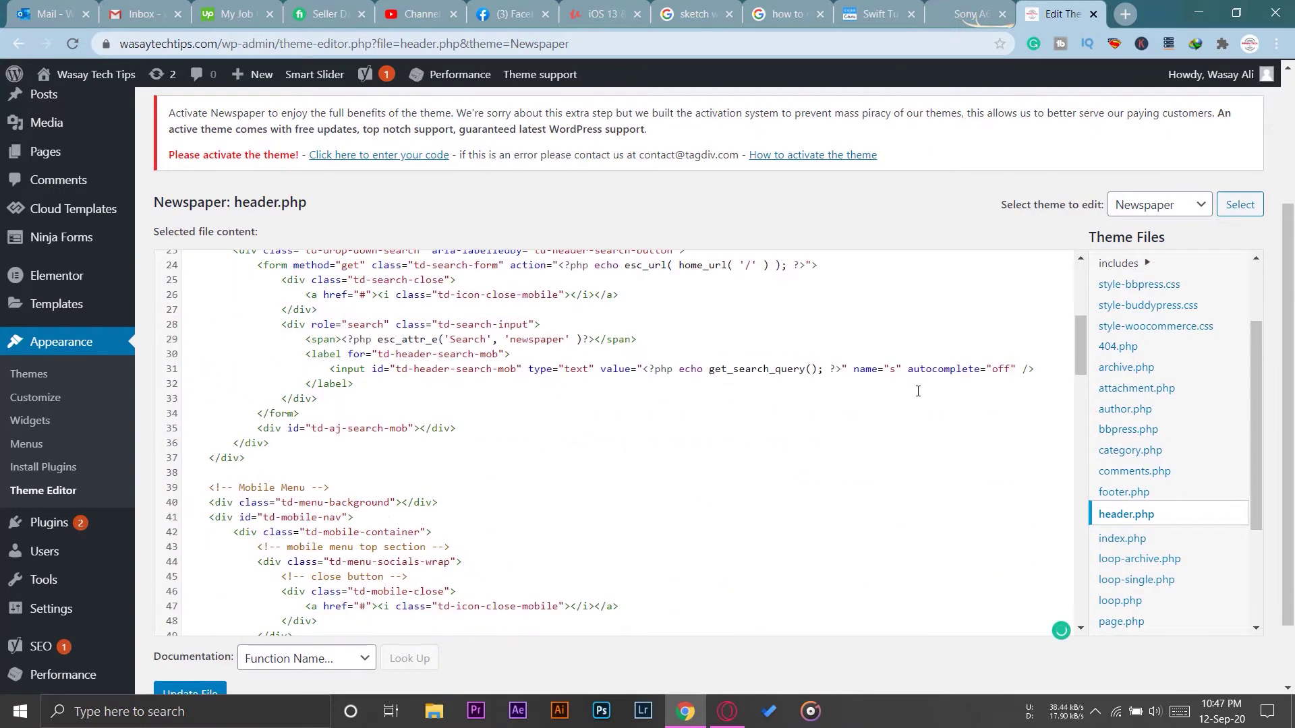
{"action": "scroll", "coordinate": [939, 389], "scroll_direction": "down", "scroll_amount": 6}
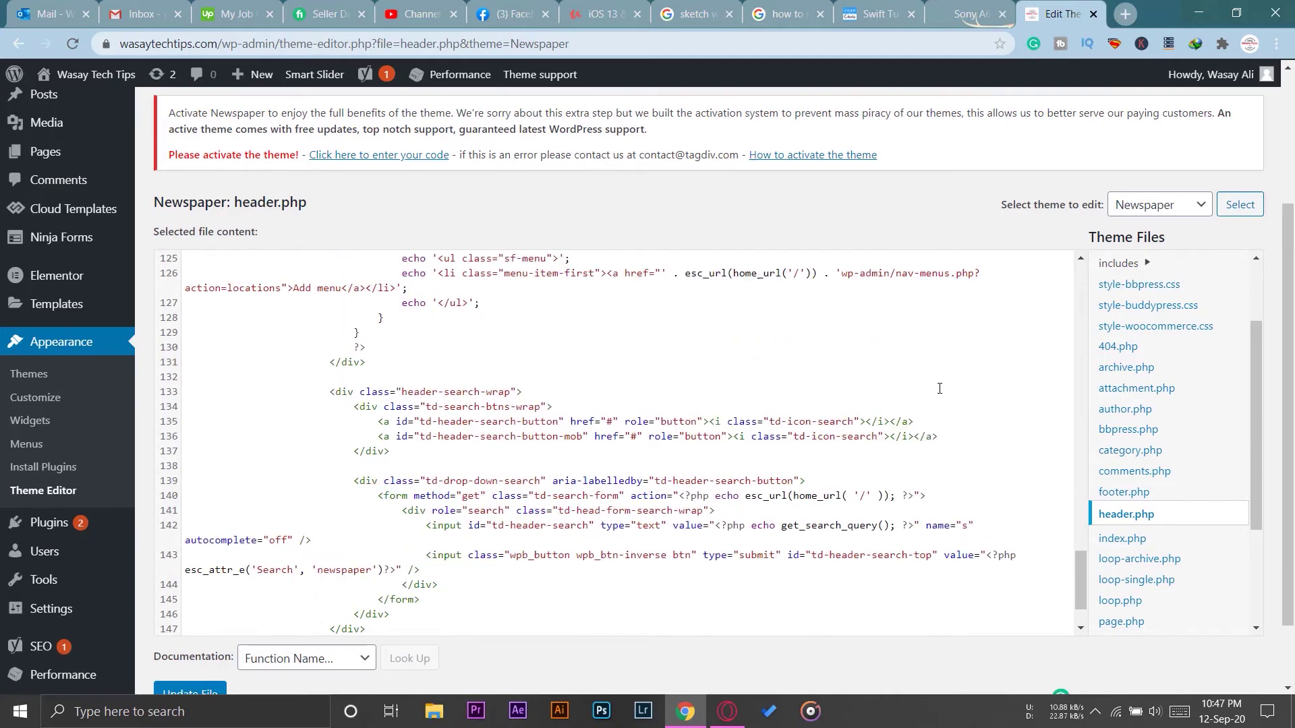
{"action": "scroll", "coordinate": [940, 389], "scroll_direction": "up", "scroll_amount": 20}
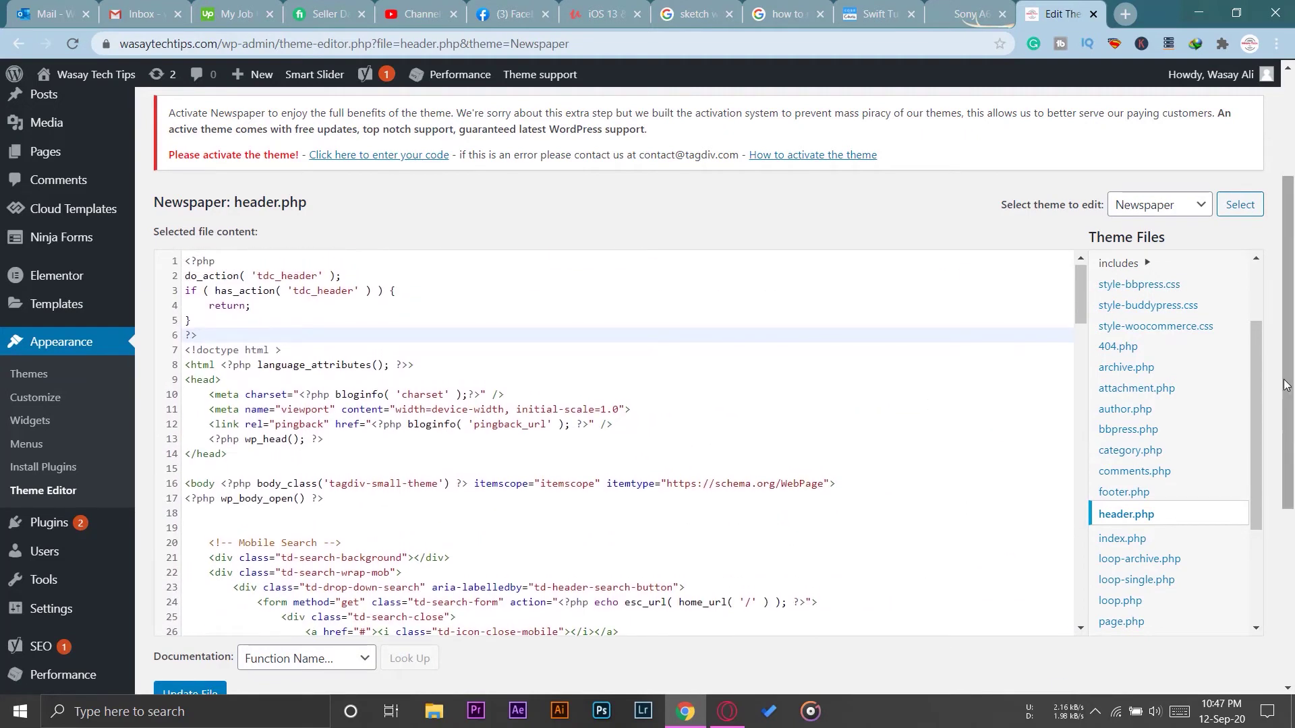
{"action": "left_click_drag", "start_coordinate": [1291, 314], "coordinate": [1288, 377]}
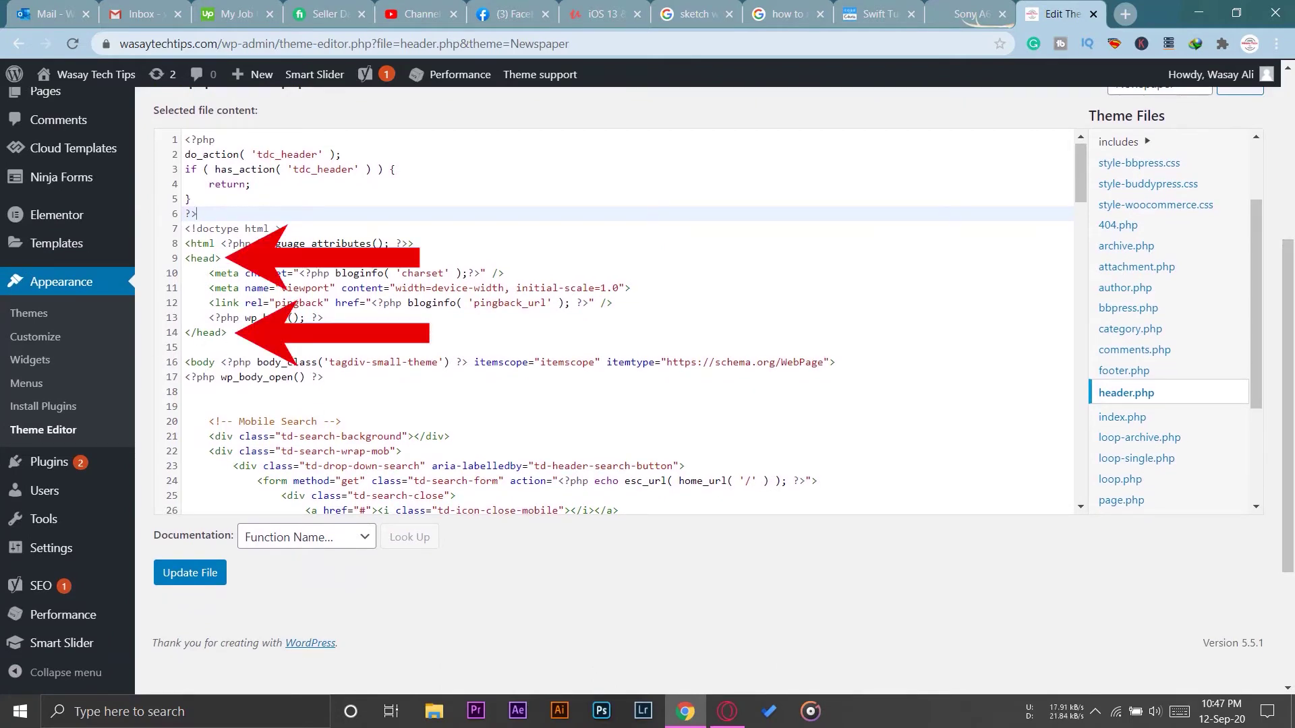
{"action": "left_click", "coordinate": [306, 330]}
{"action": "left_click", "coordinate": [228, 261]}
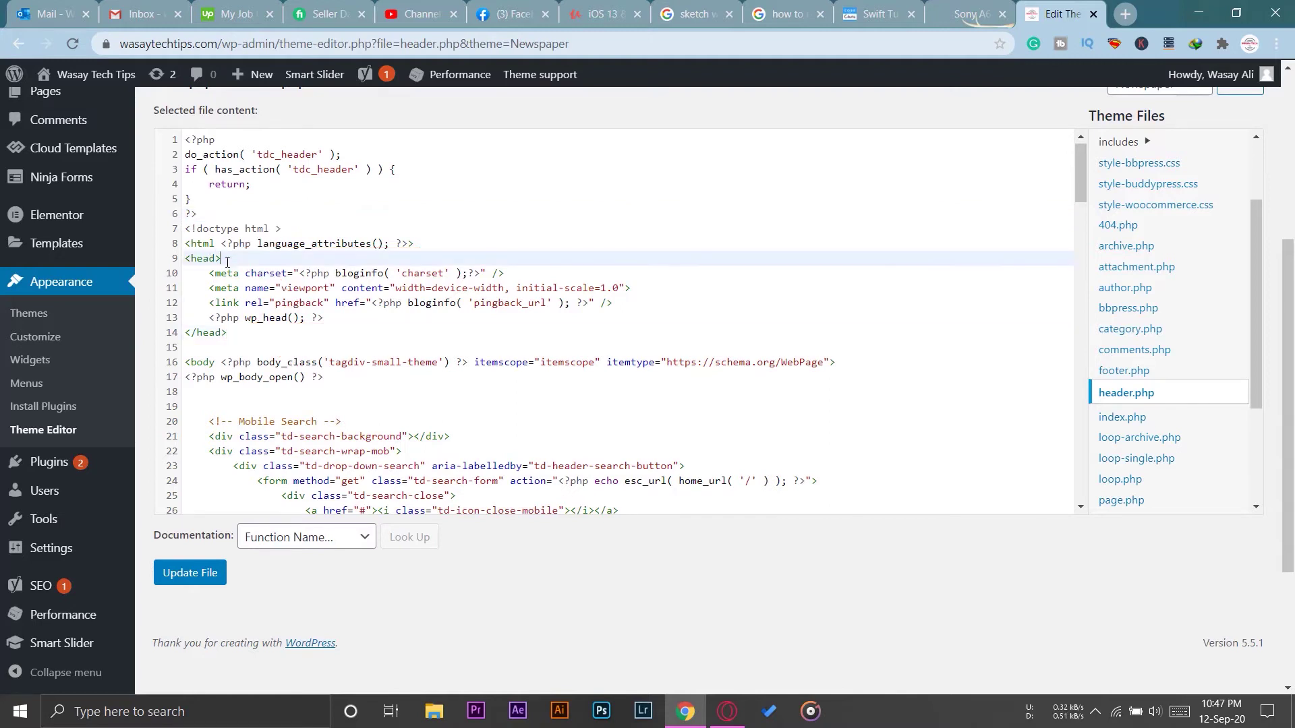
{"action": "left_click_drag", "start_coordinate": [231, 335], "coordinate": [201, 333]}
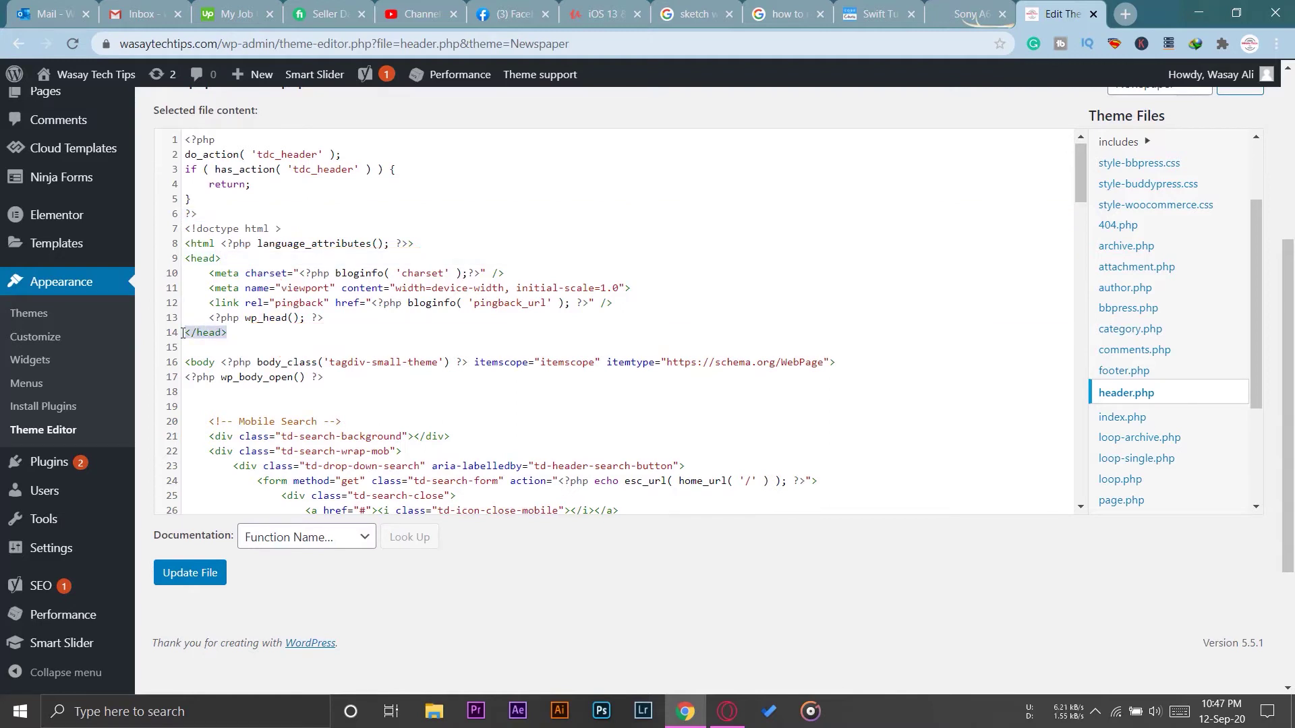
{"action": "left_click", "coordinate": [727, 712]}
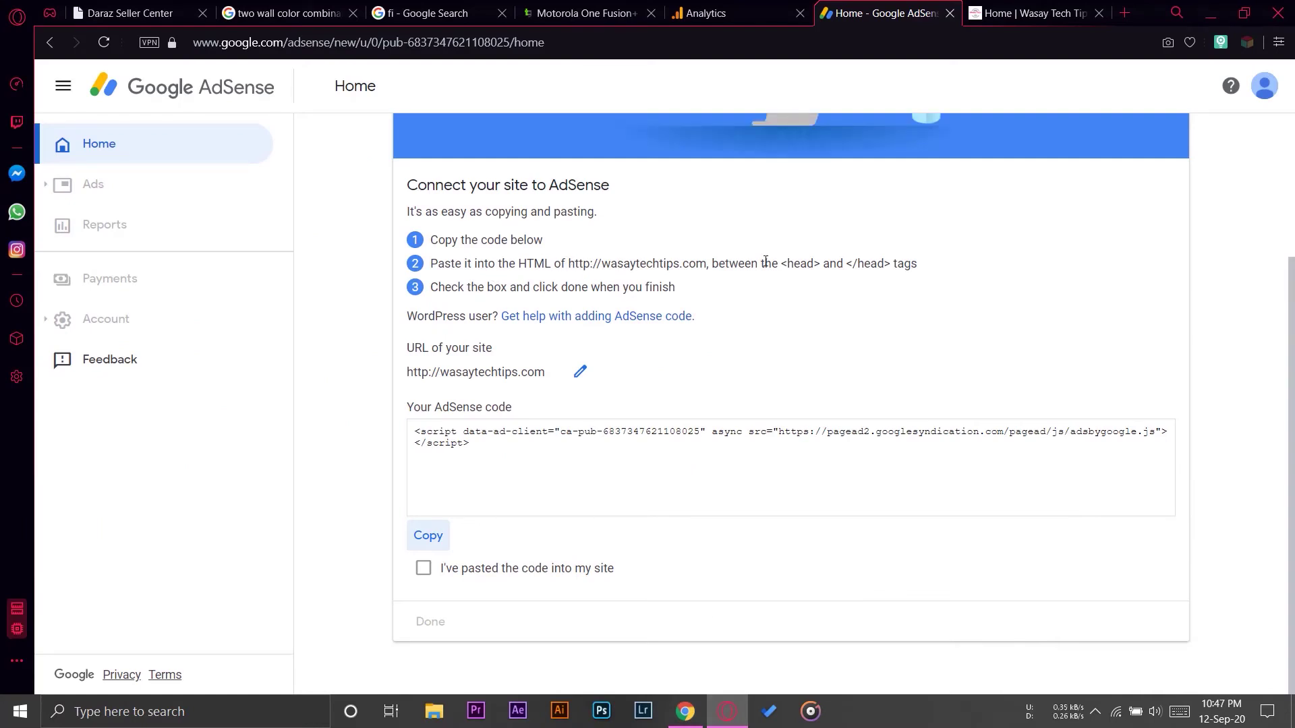
{"action": "left_click_drag", "start_coordinate": [713, 263], "coordinate": [882, 273]}
{"action": "left_click", "coordinate": [685, 711]}
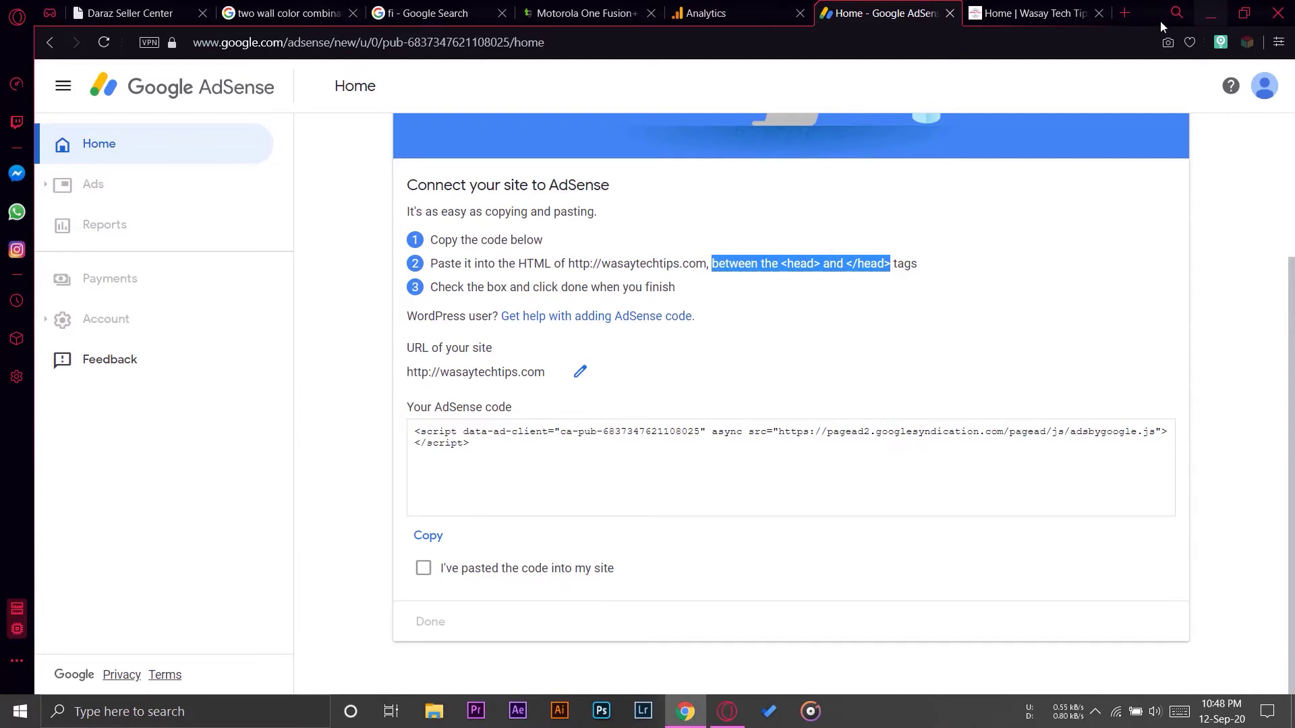
{"action": "left_click_drag", "start_coordinate": [224, 260], "coordinate": [213, 257]}
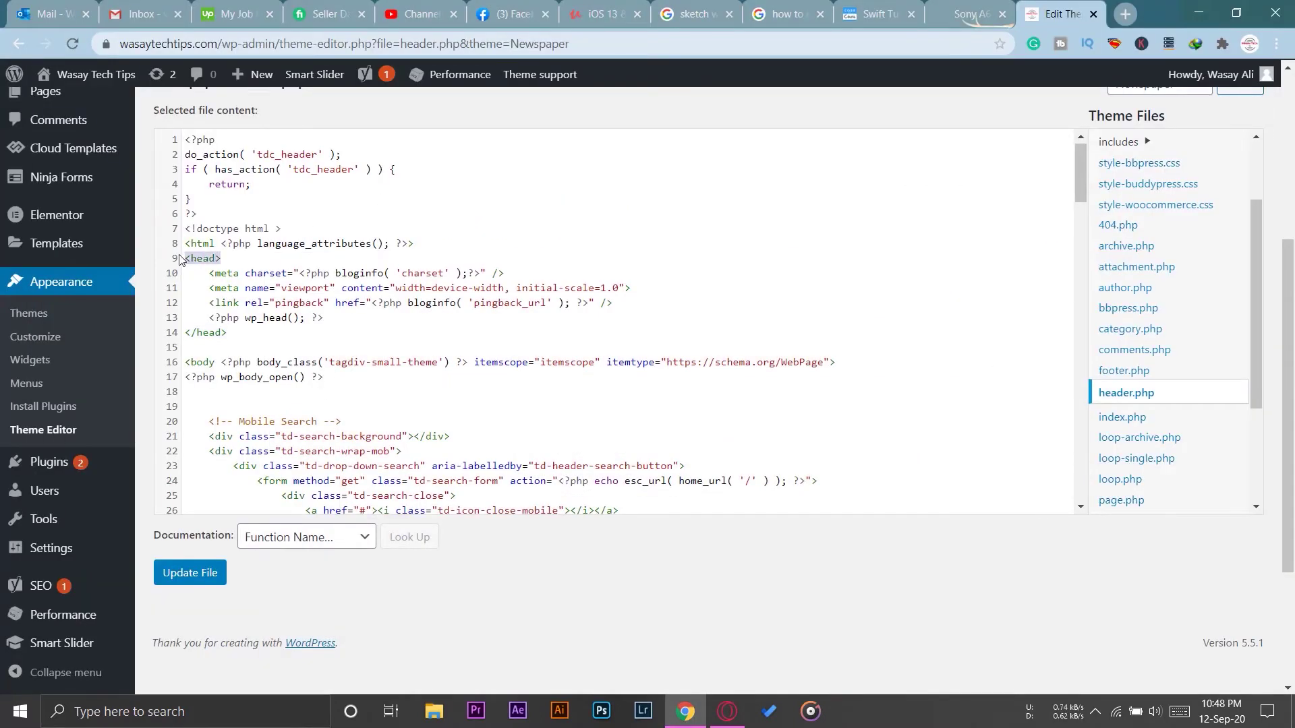
{"action": "left_click", "coordinate": [224, 333]}
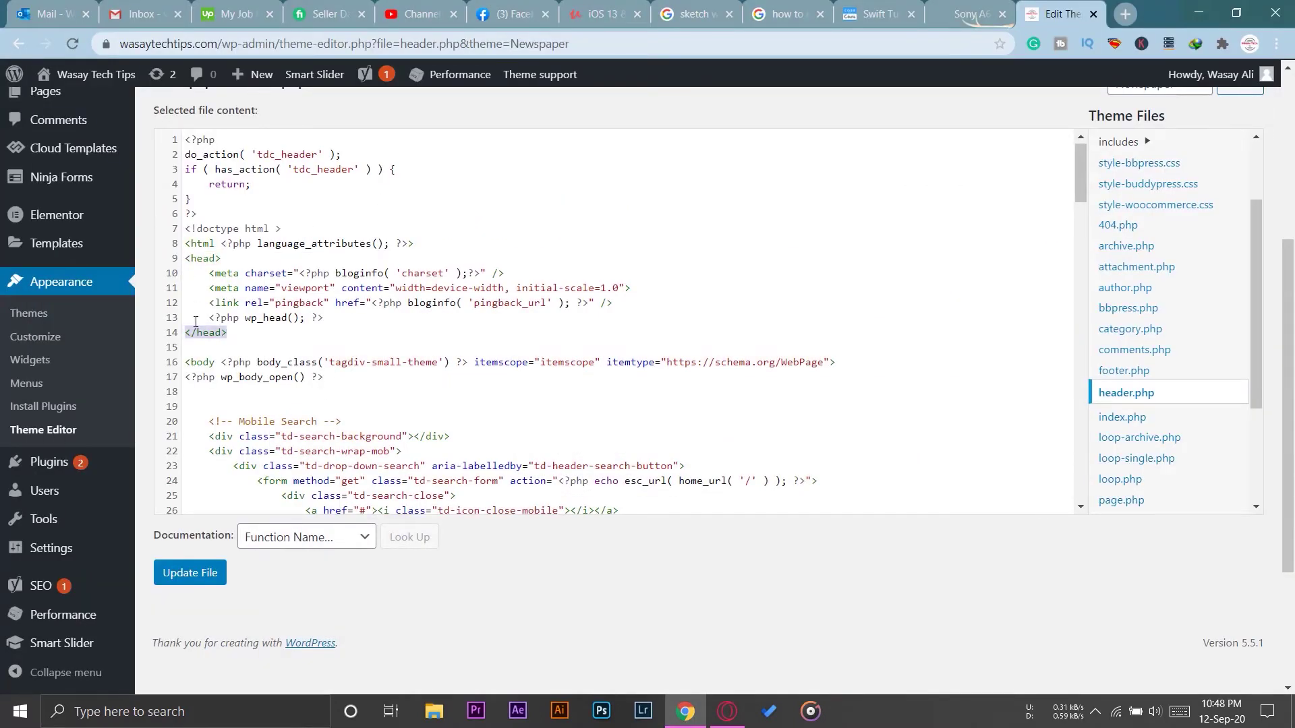
{"action": "left_click", "coordinate": [238, 261]}
Step: Paste the AdSense script on new line 10 below <head> and update header.php
{"action": "key", "text": "Return"}
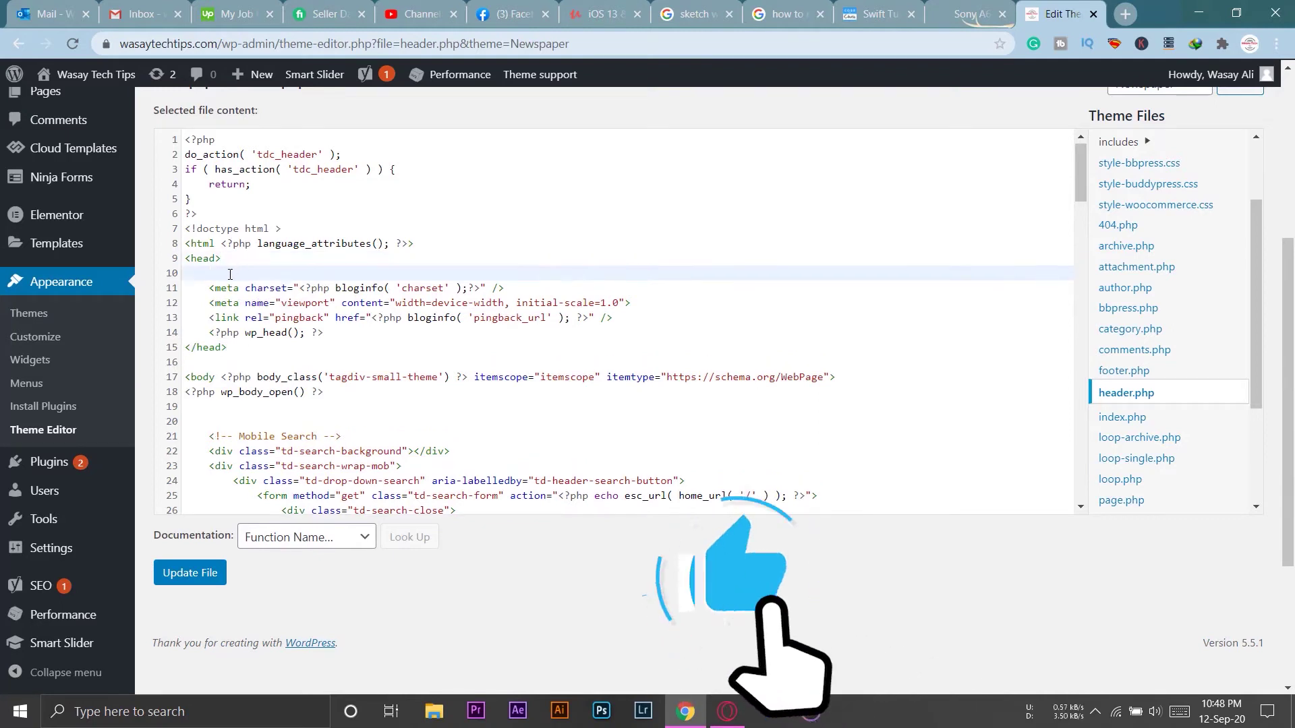
{"action": "right_click", "coordinate": [231, 274]}
{"action": "left_click", "coordinate": [285, 405]}
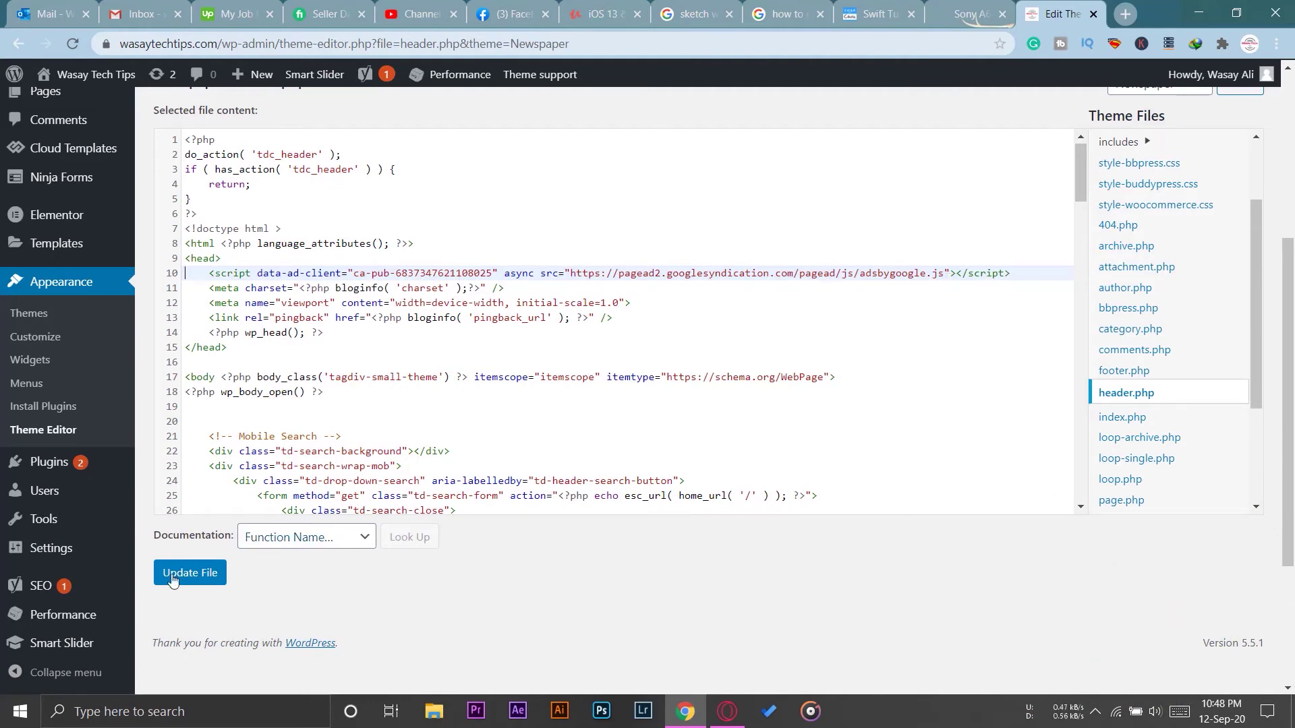
{"action": "left_click", "coordinate": [192, 572]}
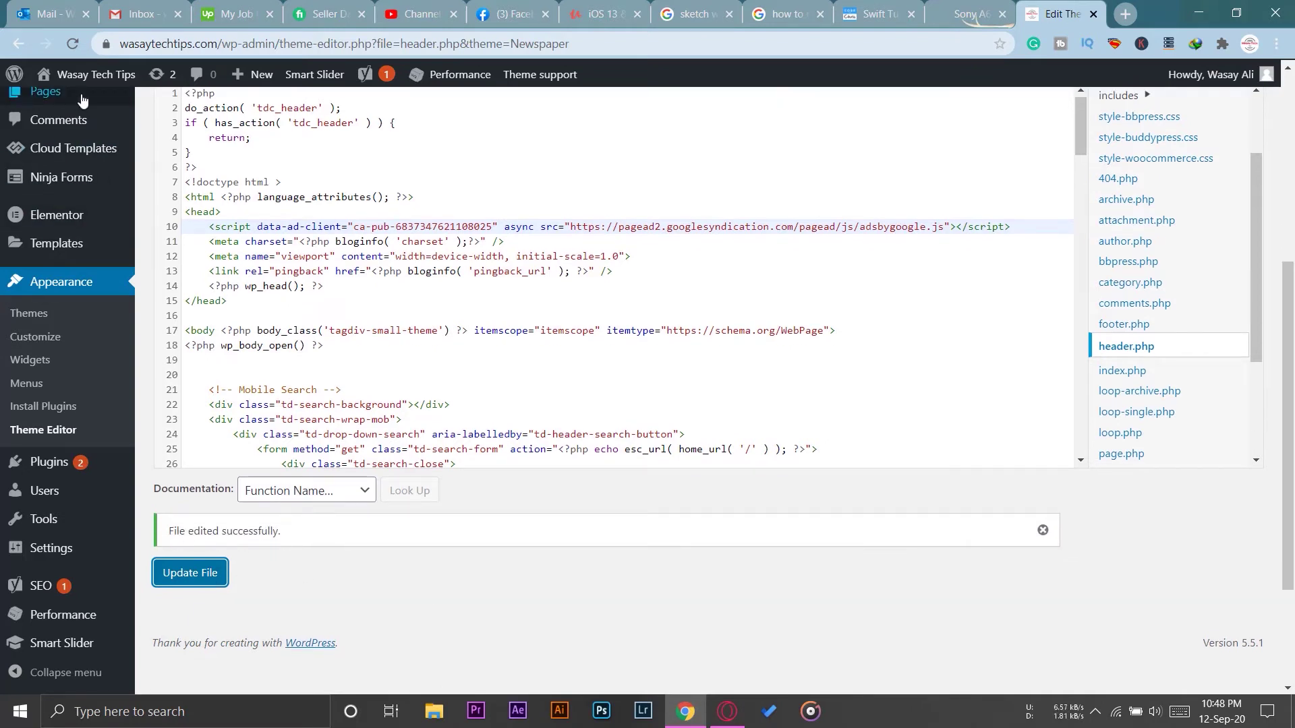
{"action": "scroll", "coordinate": [54, 267], "scroll_direction": "up", "scroll_amount": 5}
Step: Confirm the code is pasted, submit the site, and continue without checking
{"action": "mouse_move", "coordinate": [58, 118]}
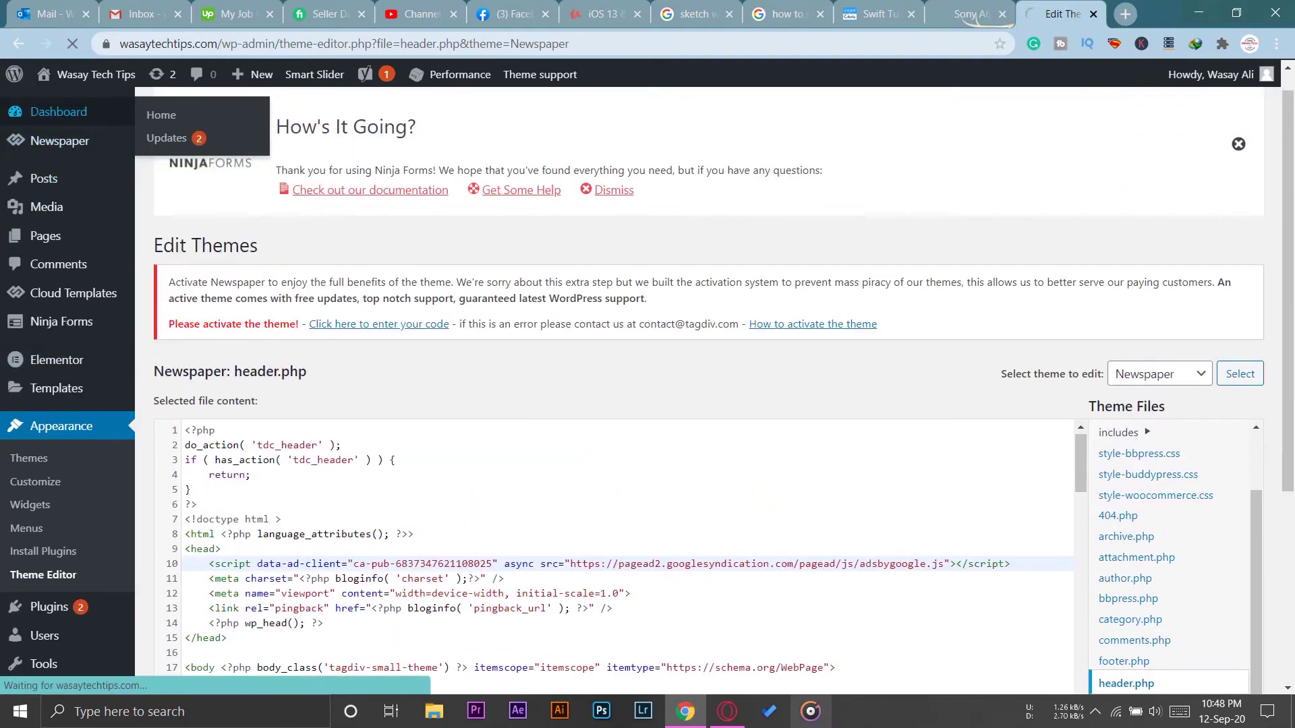
{"action": "left_click", "coordinate": [727, 711]}
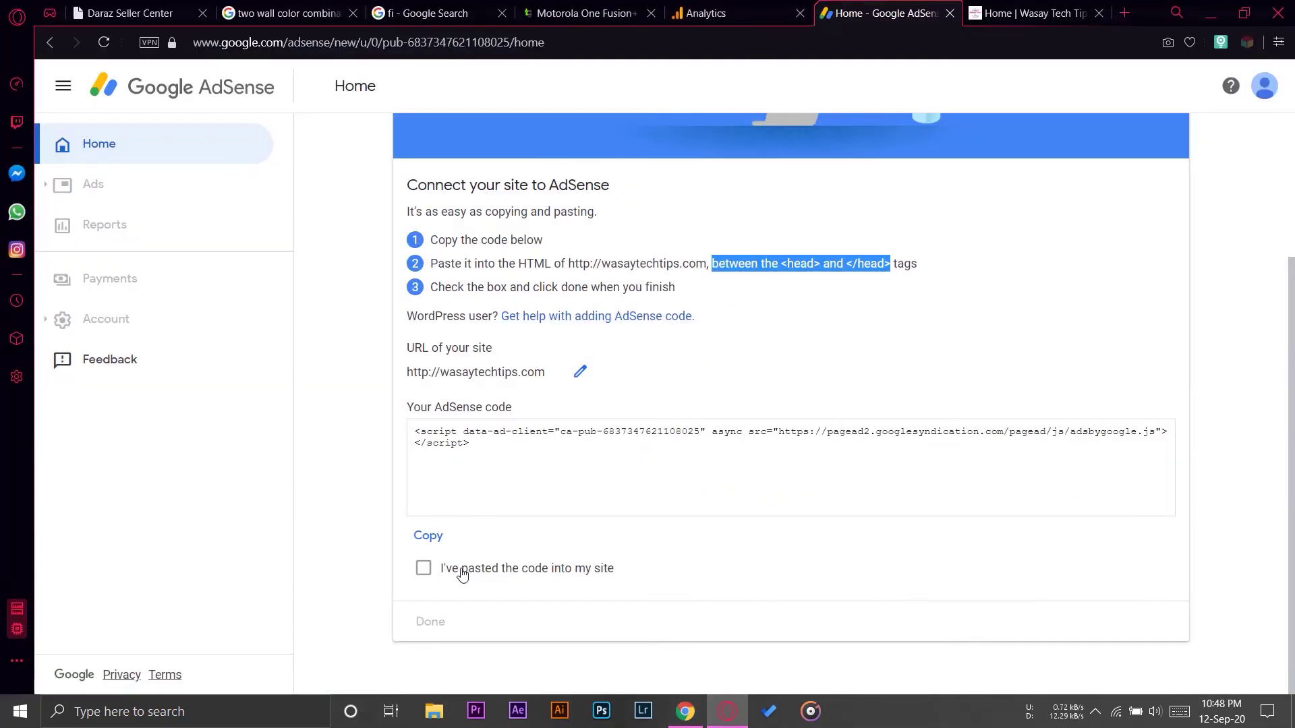
{"action": "left_click", "coordinate": [435, 577]}
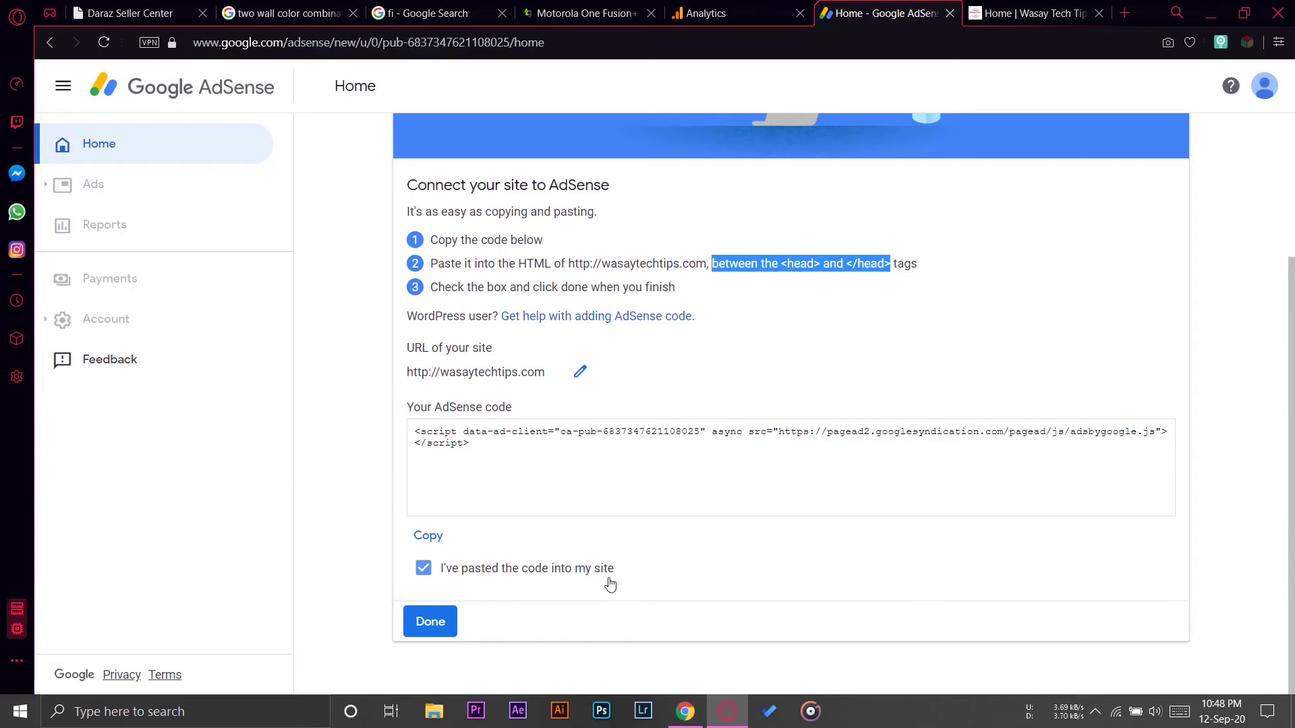
{"action": "left_click", "coordinate": [430, 621]}
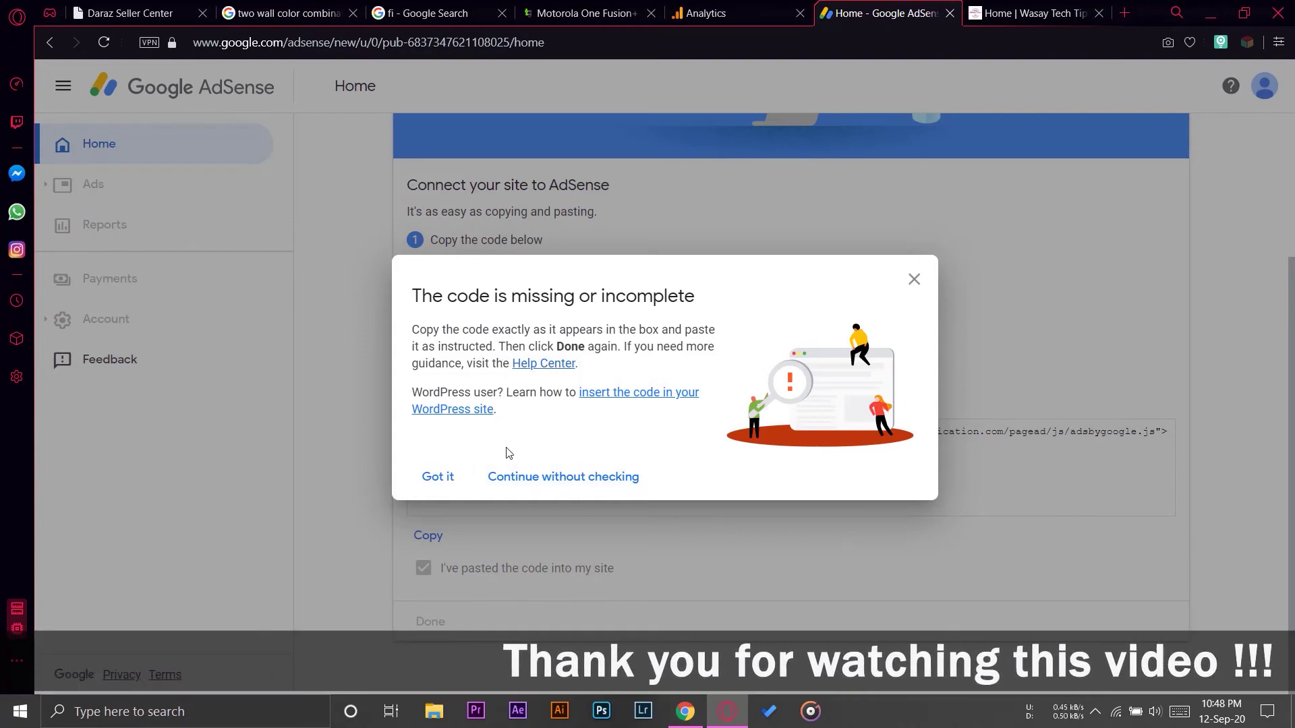
{"action": "left_click", "coordinate": [502, 478]}
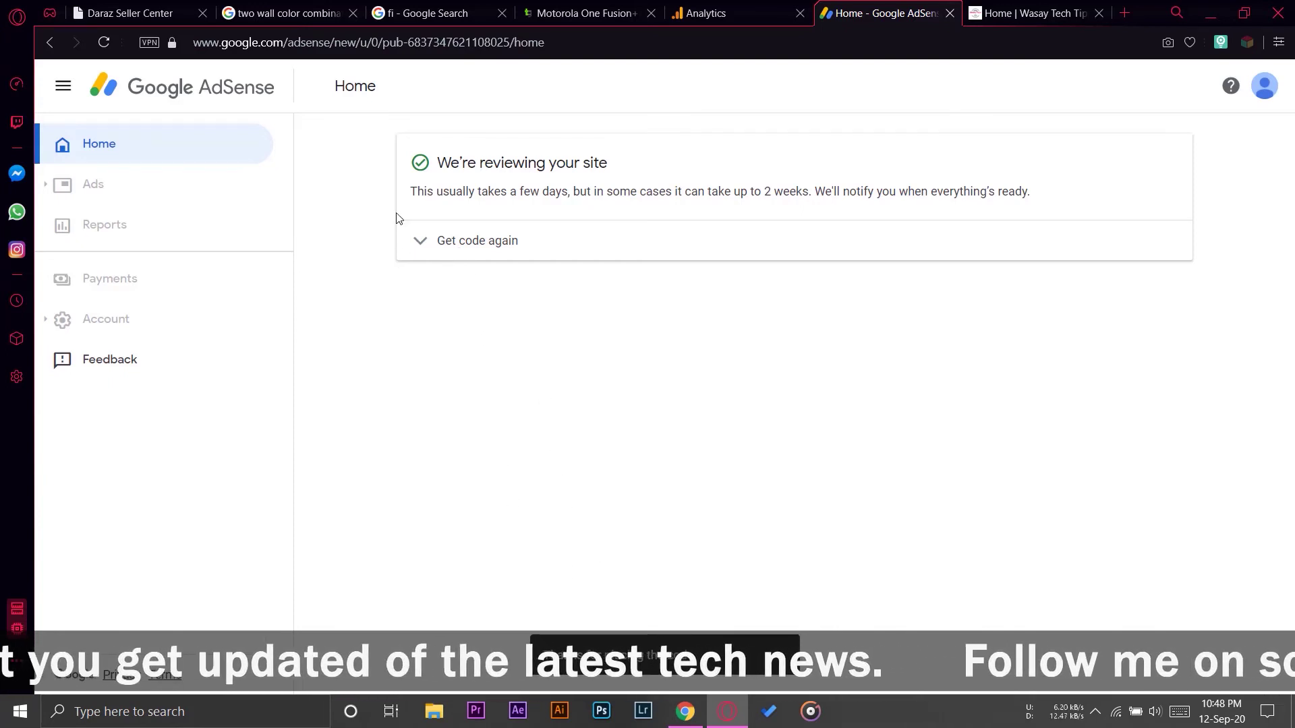
Step: Read the under-review timing message, then go to the Wasay Tech Tips site tab
{"action": "left_click_drag", "start_coordinate": [411, 194], "coordinate": [1047, 213]}
{"action": "left_click", "coordinate": [634, 292]}
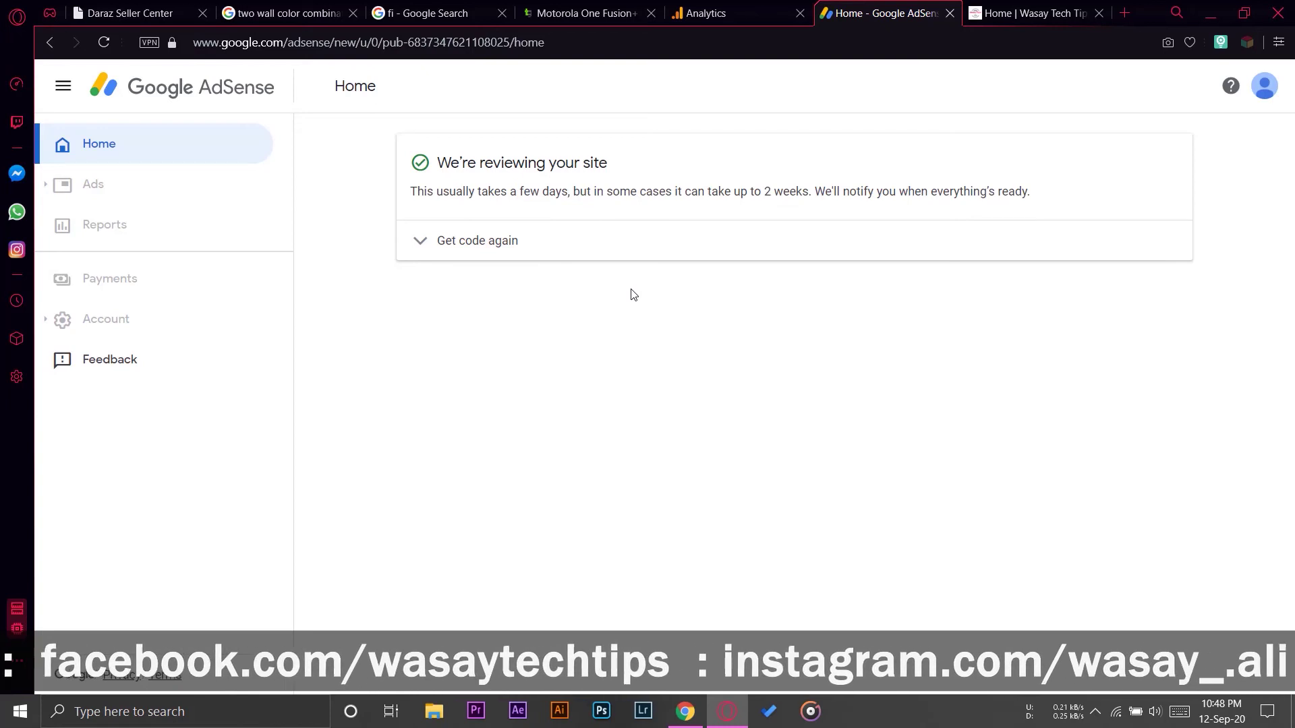
{"action": "left_click", "coordinate": [1032, 14]}
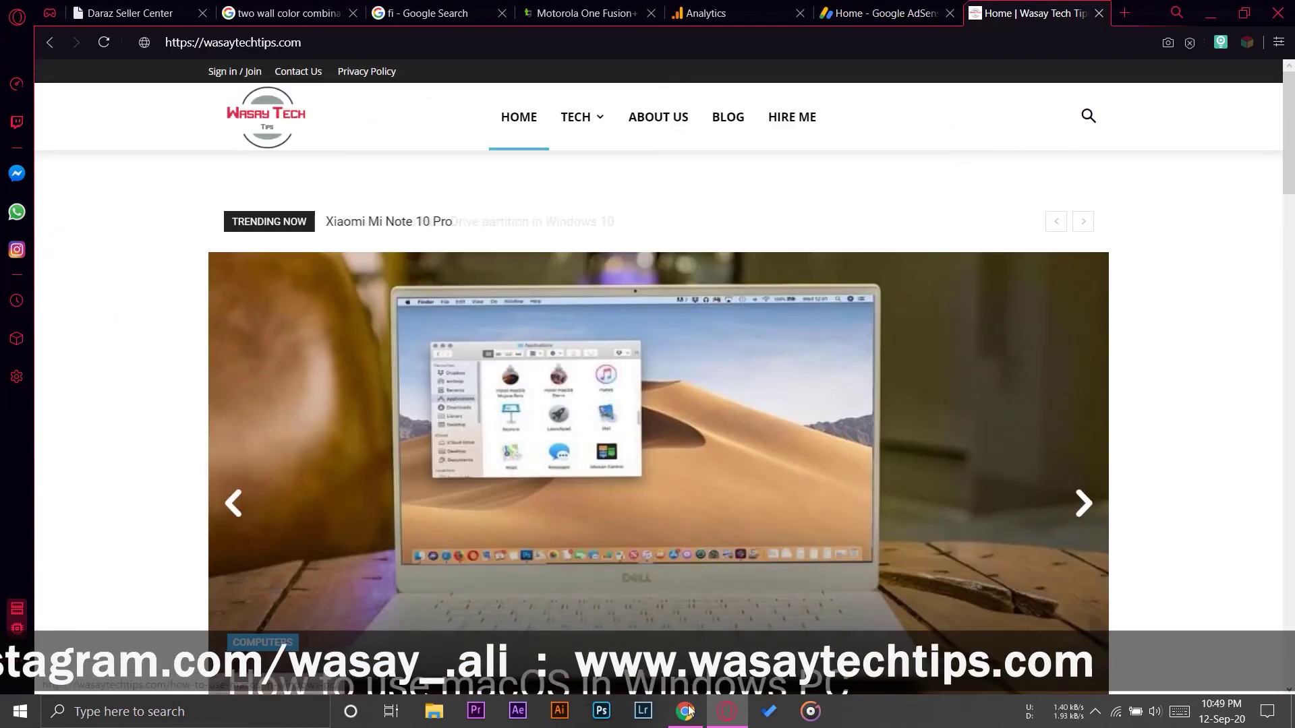
Step: Return to WordPress and reopen header.php in the Theme Editor
{"action": "left_click", "coordinate": [686, 710]}
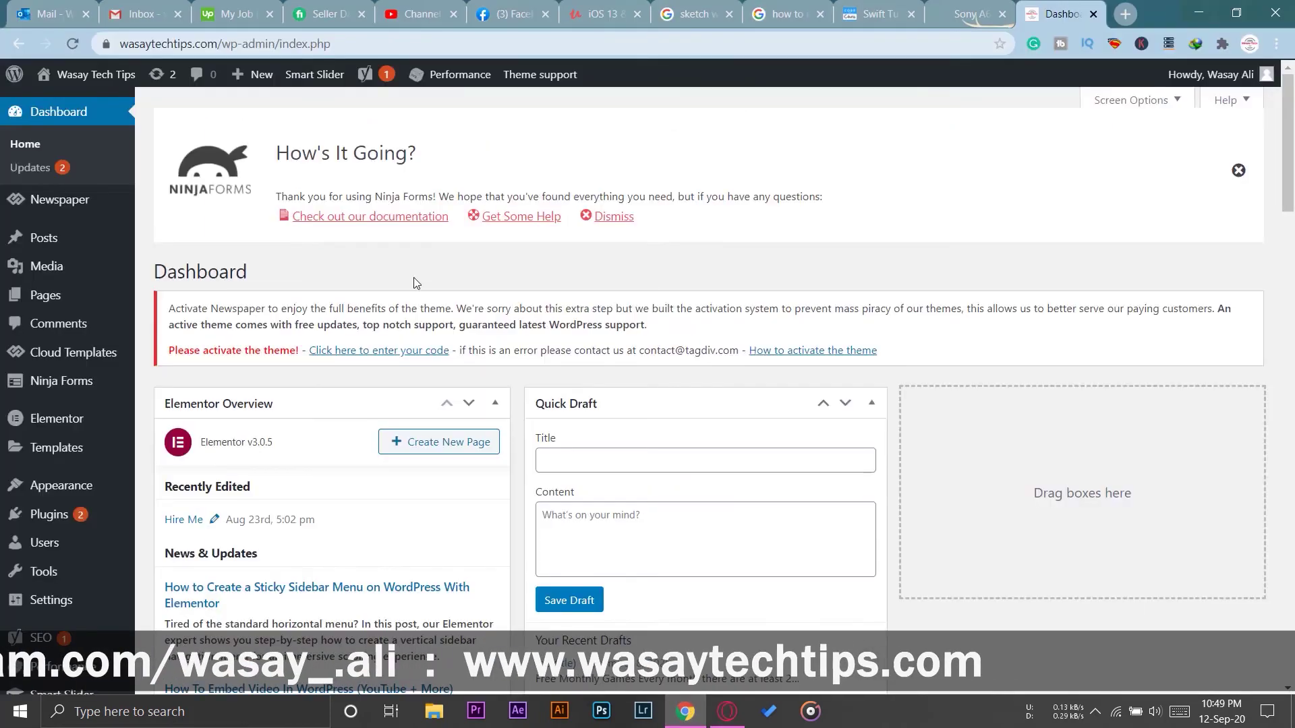
{"action": "mouse_move", "coordinate": [73, 248]}
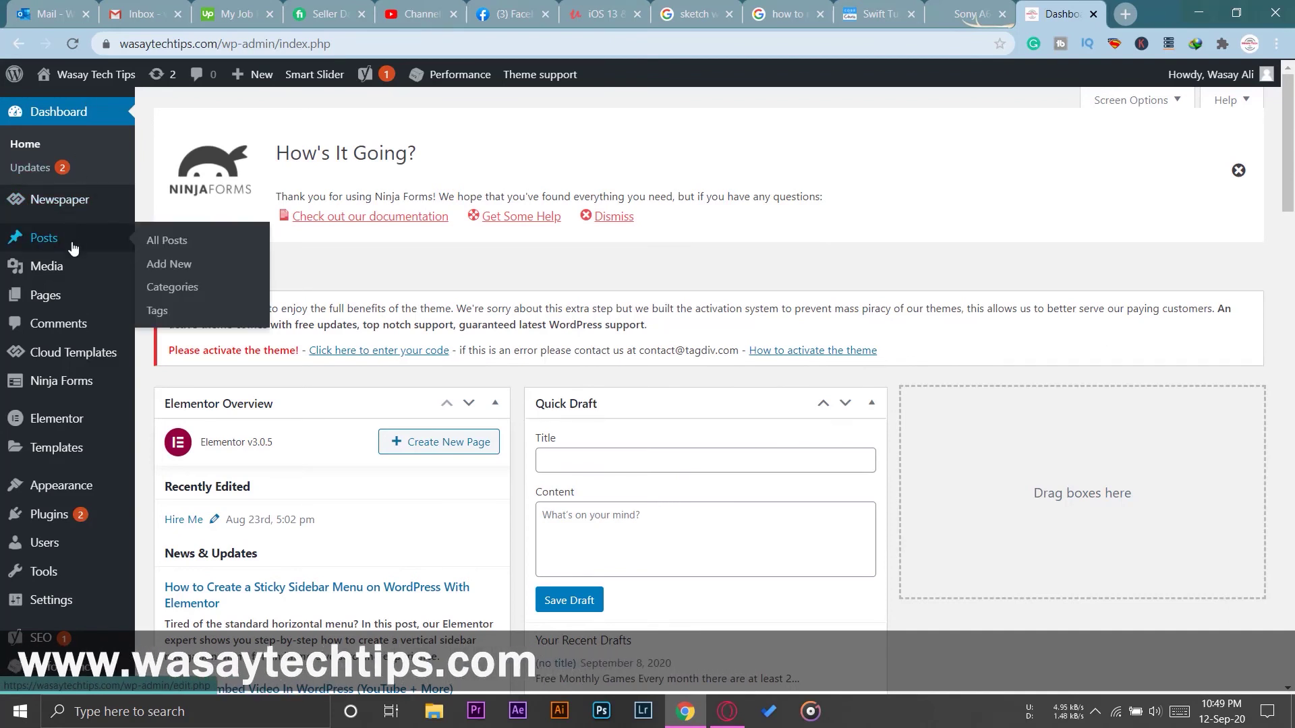
{"action": "left_click", "coordinate": [156, 250]}
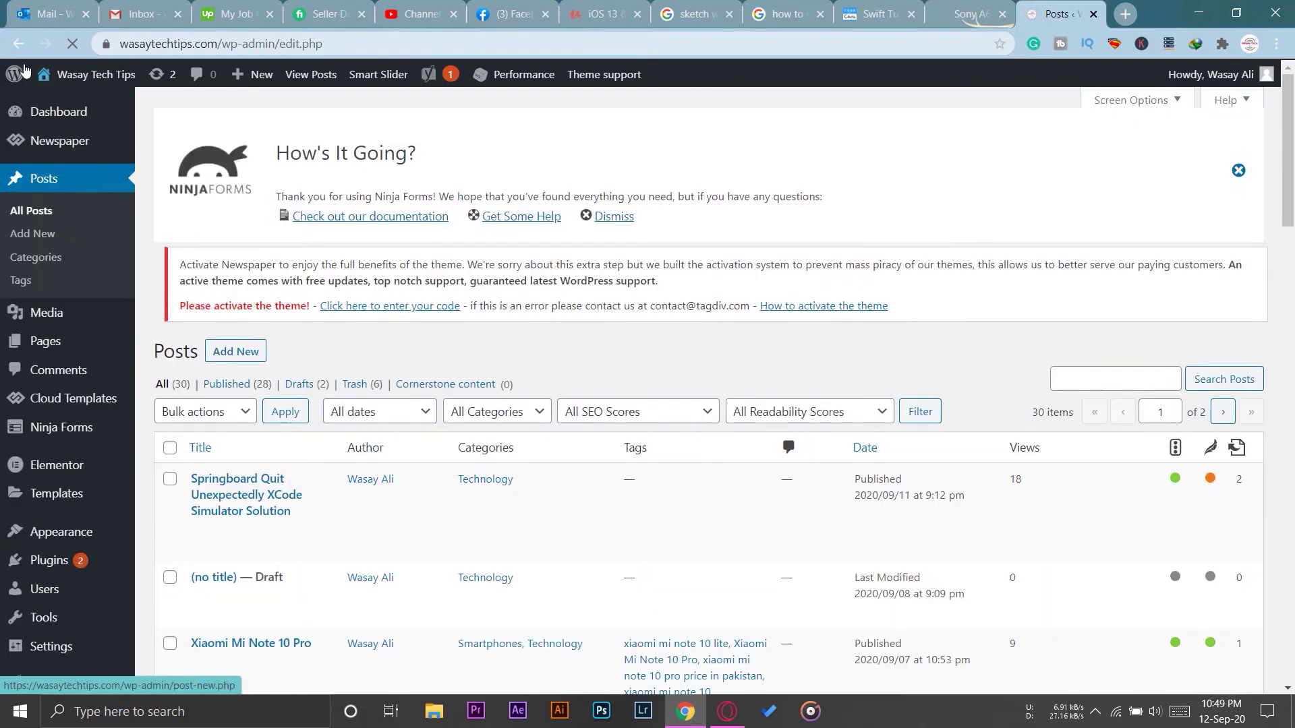
{"action": "mouse_move", "coordinate": [101, 524]}
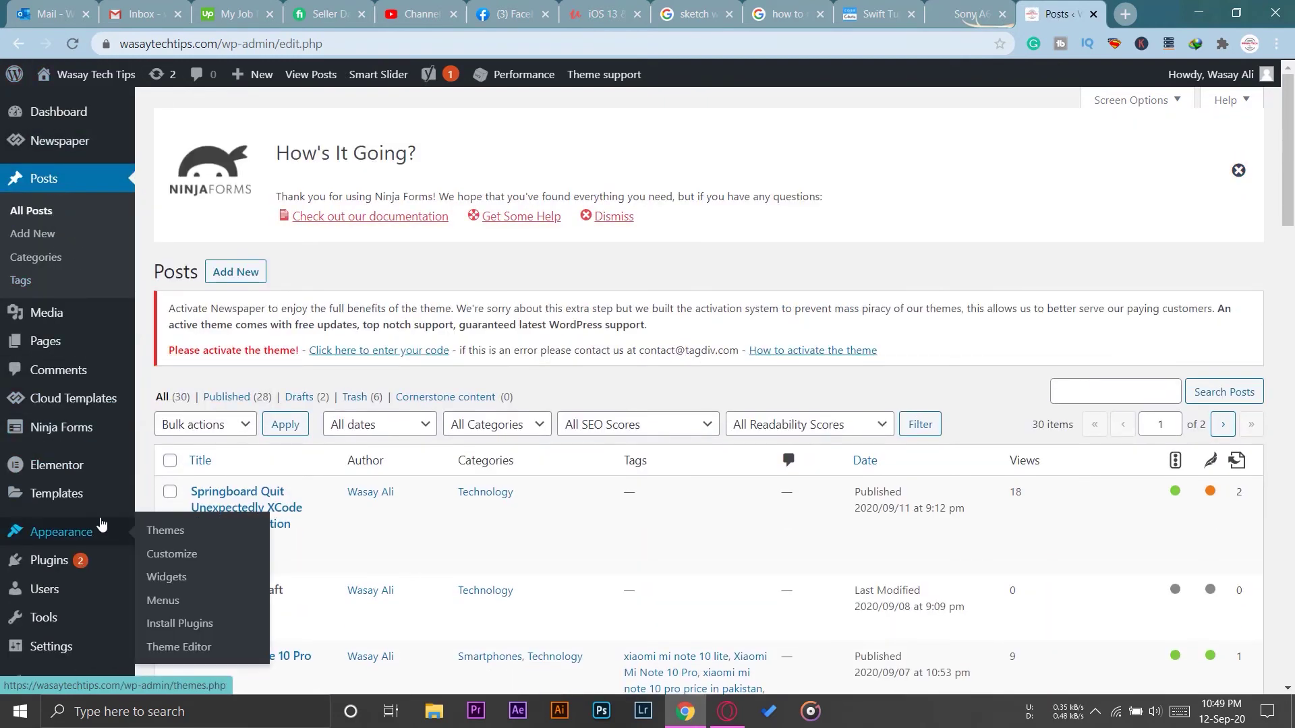
{"action": "left_click", "coordinate": [177, 649]}
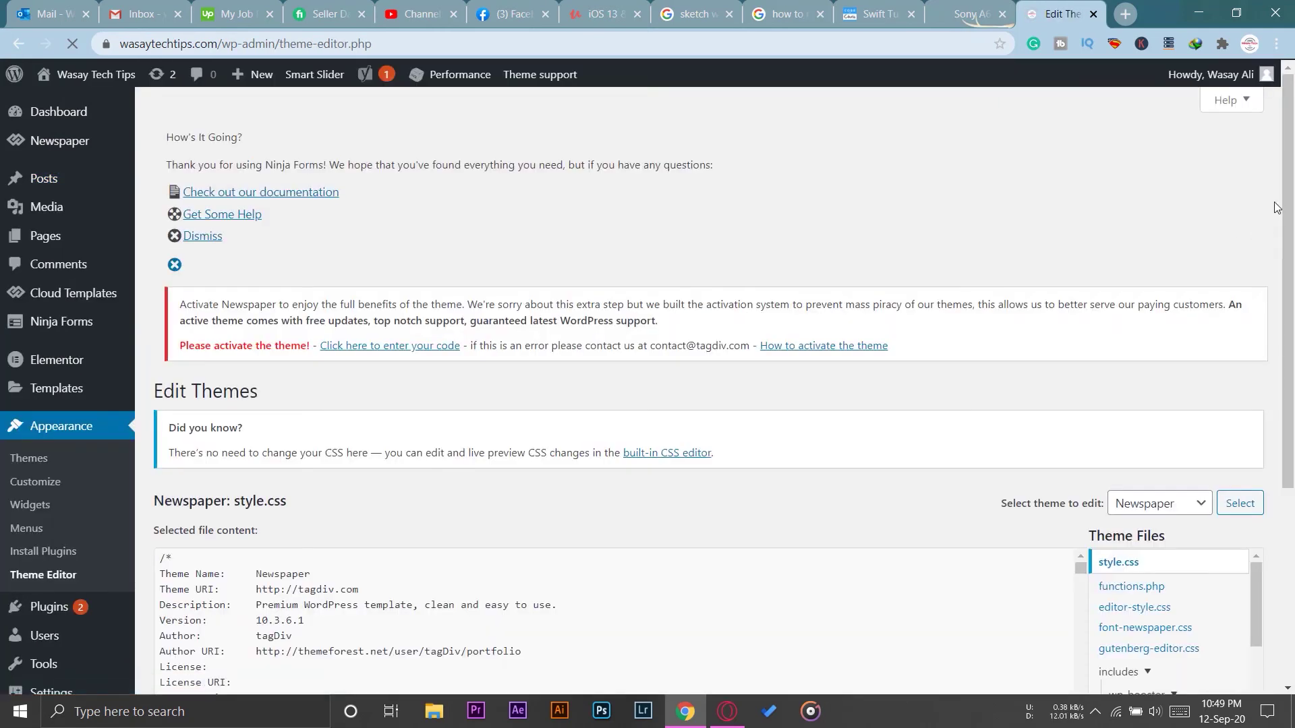
{"action": "scroll", "coordinate": [1292, 211], "scroll_direction": "down", "scroll_amount": 4}
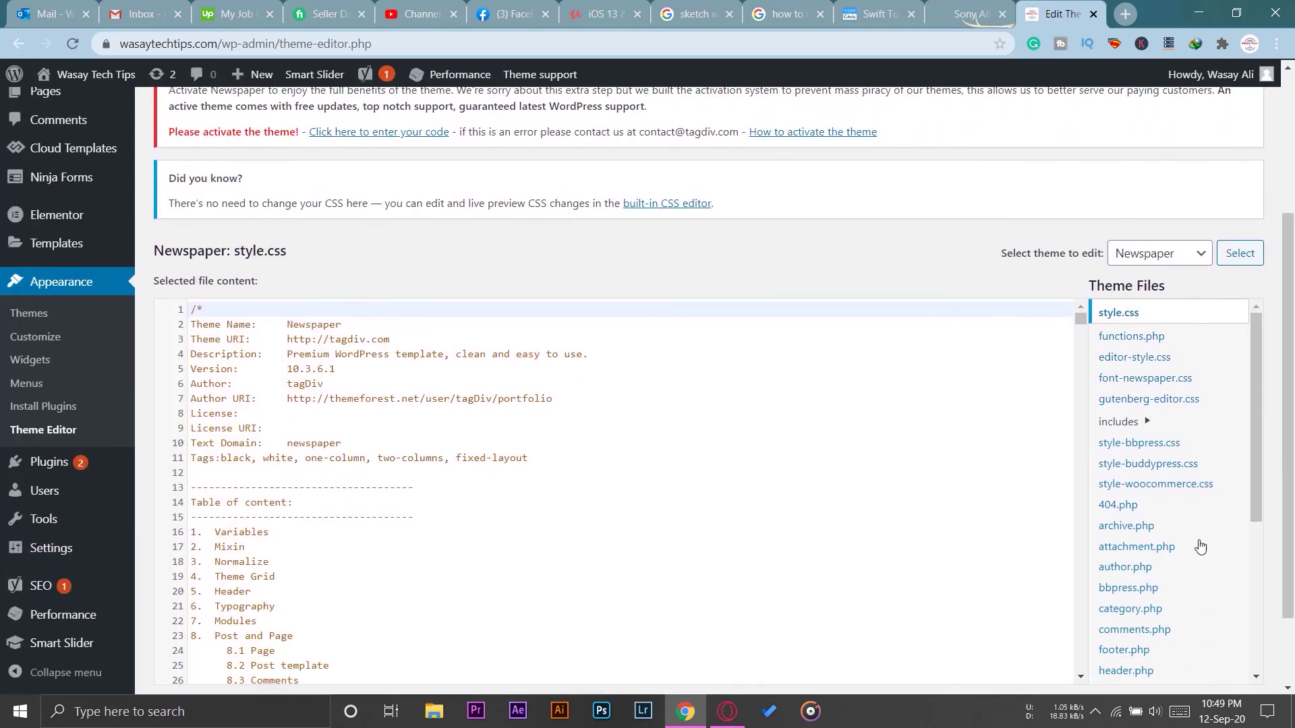
{"action": "left_click", "coordinate": [1141, 671]}
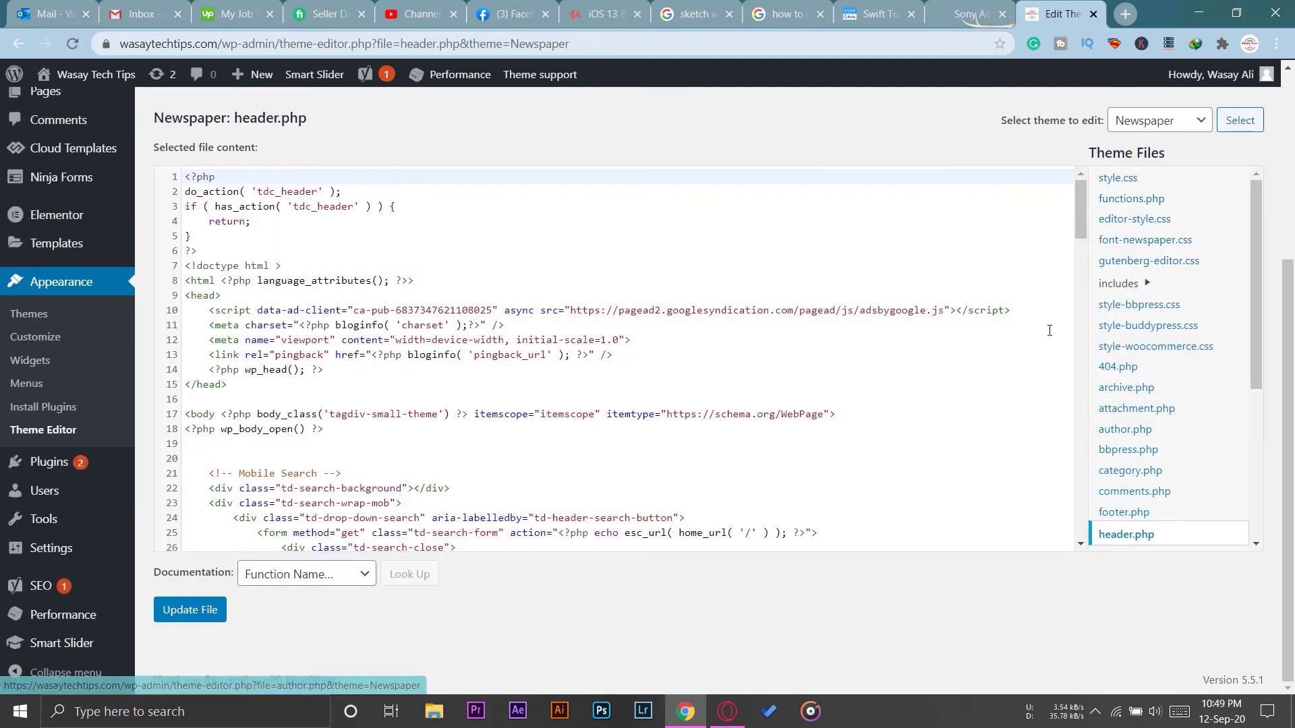
Step: Verify the AdSense script sits on line 10 just below <head>
{"action": "left_click", "coordinate": [224, 292]}
{"action": "left_click", "coordinate": [249, 342]}
{"action": "left_click_drag", "start_coordinate": [212, 312], "coordinate": [800, 323]}
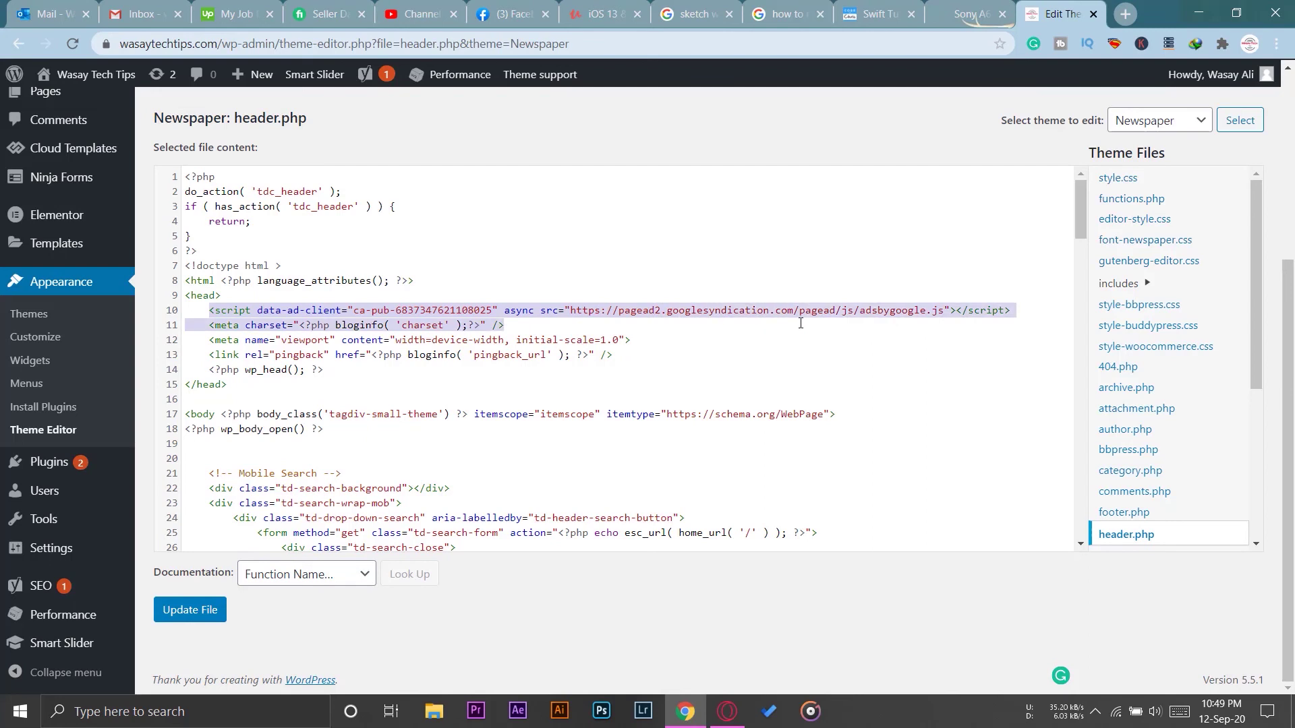
{"action": "left_click_drag", "start_coordinate": [1016, 319], "coordinate": [1018, 314]}
{"action": "left_click", "coordinate": [1023, 326]}
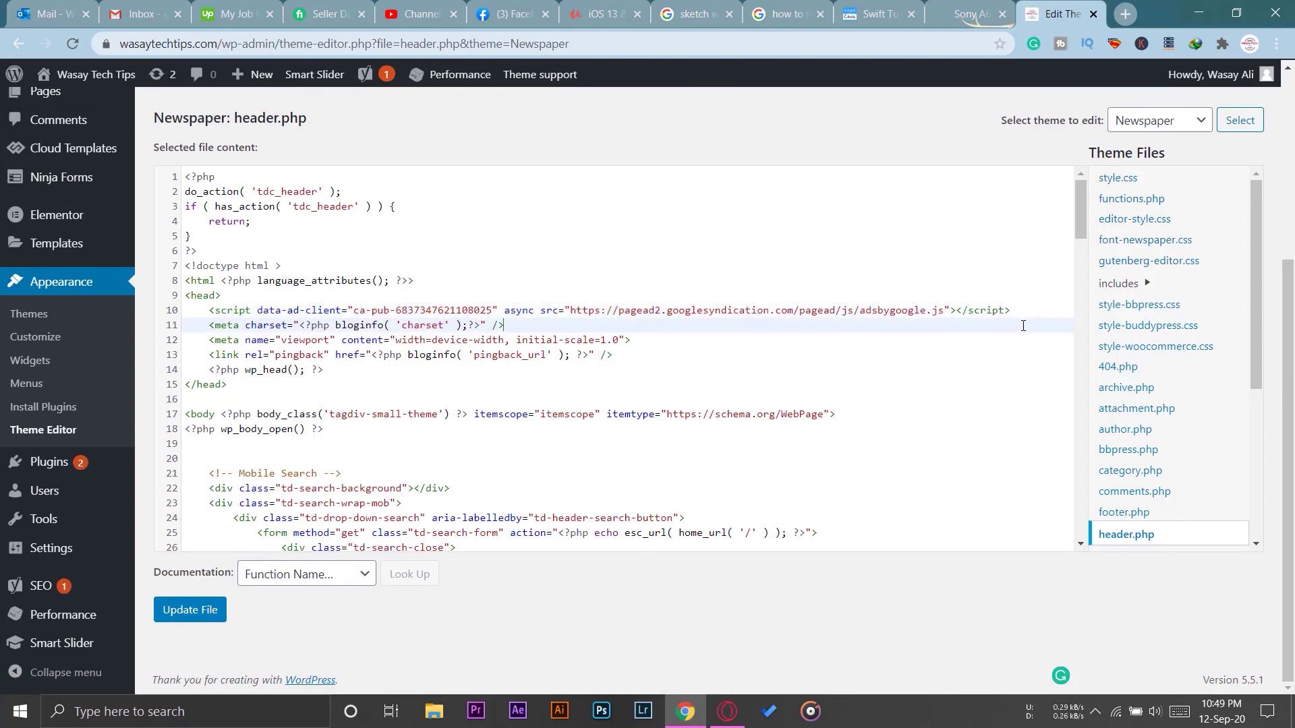
{"action": "left_click", "coordinate": [64, 287]}
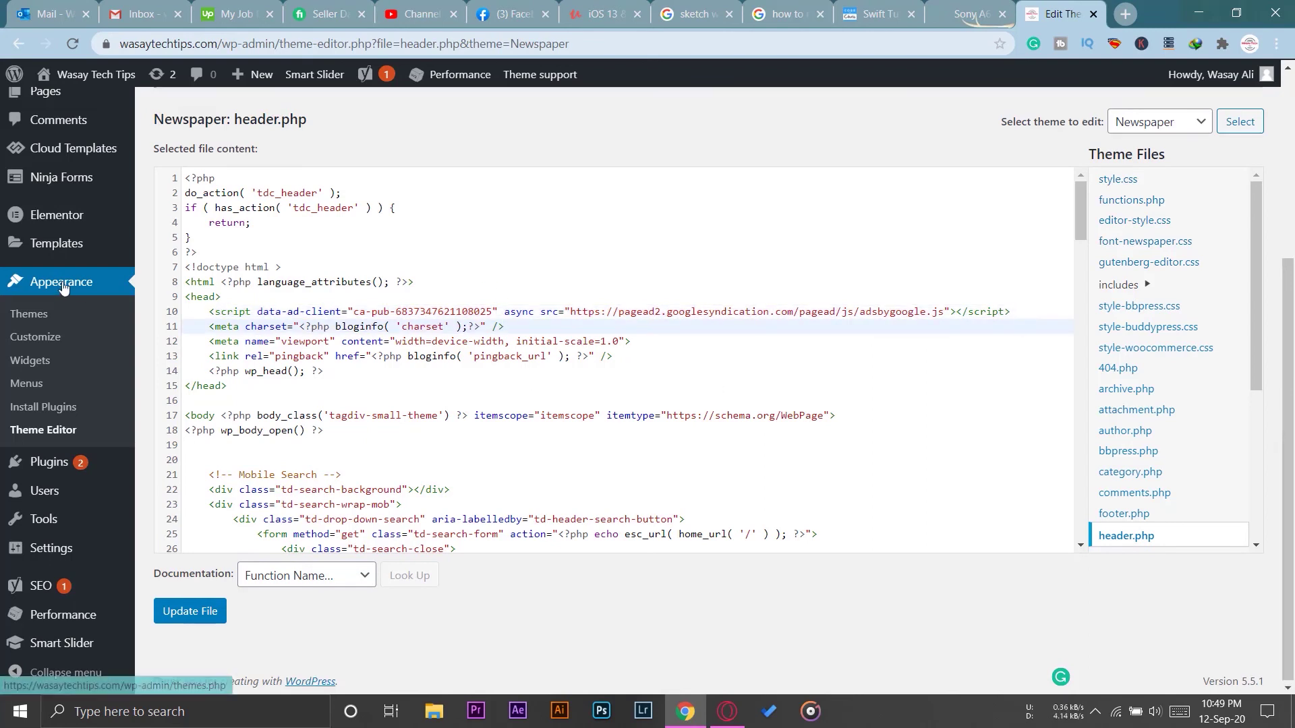
{"action": "mouse_move", "coordinate": [68, 111]}
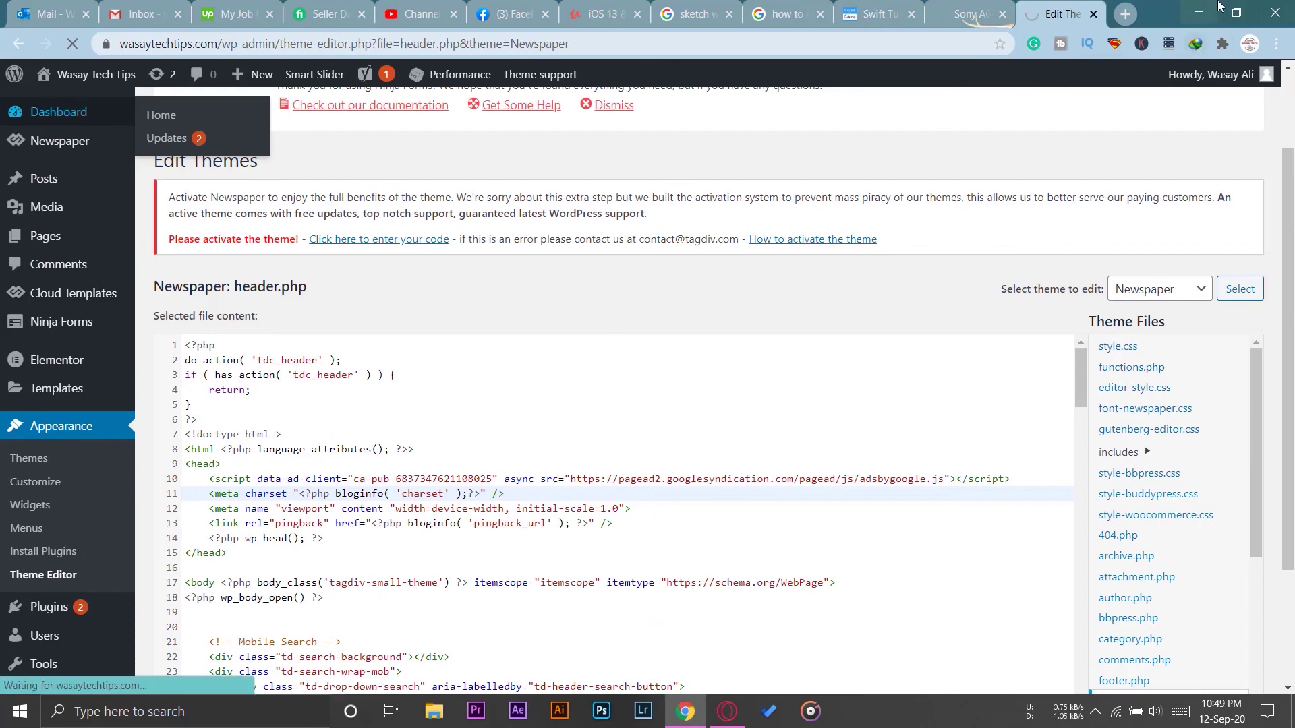